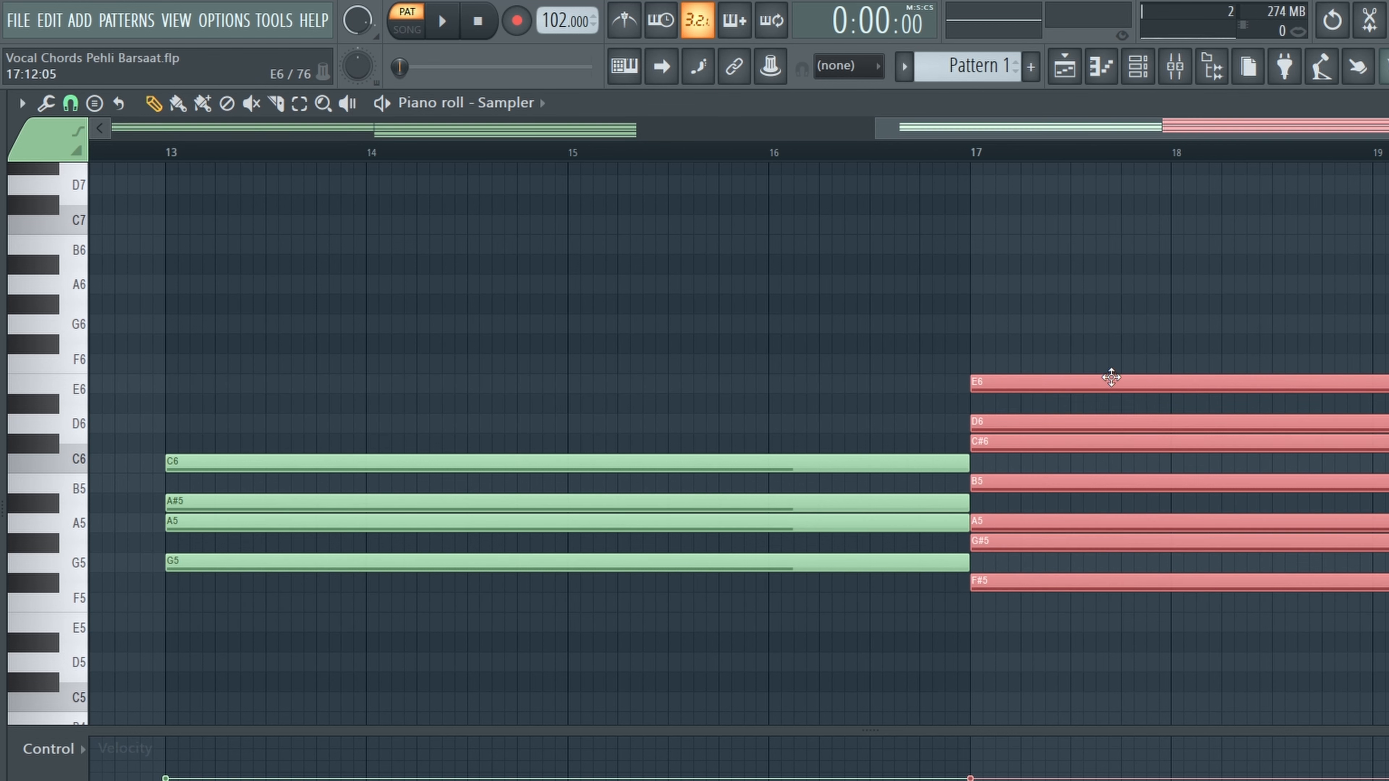
Step: Compare the lowest notes of the note stacks starting at bars 5 and 13, auditioning D5 and G5
{"action": "scroll", "coordinate": [1091, 591], "scroll_direction": "down", "scroll_amount": 4}
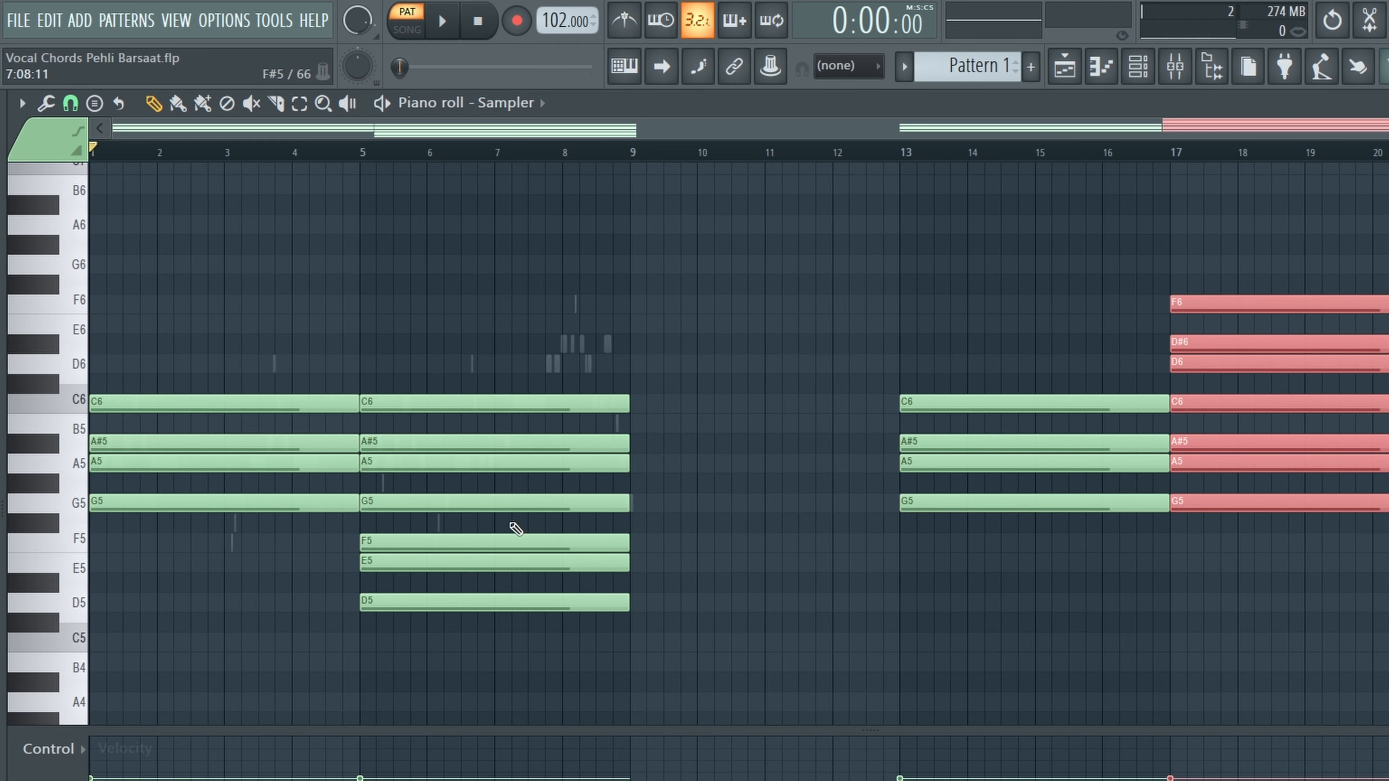
{"action": "scroll", "coordinate": [516, 528], "scroll_direction": "up", "scroll_amount": 3}
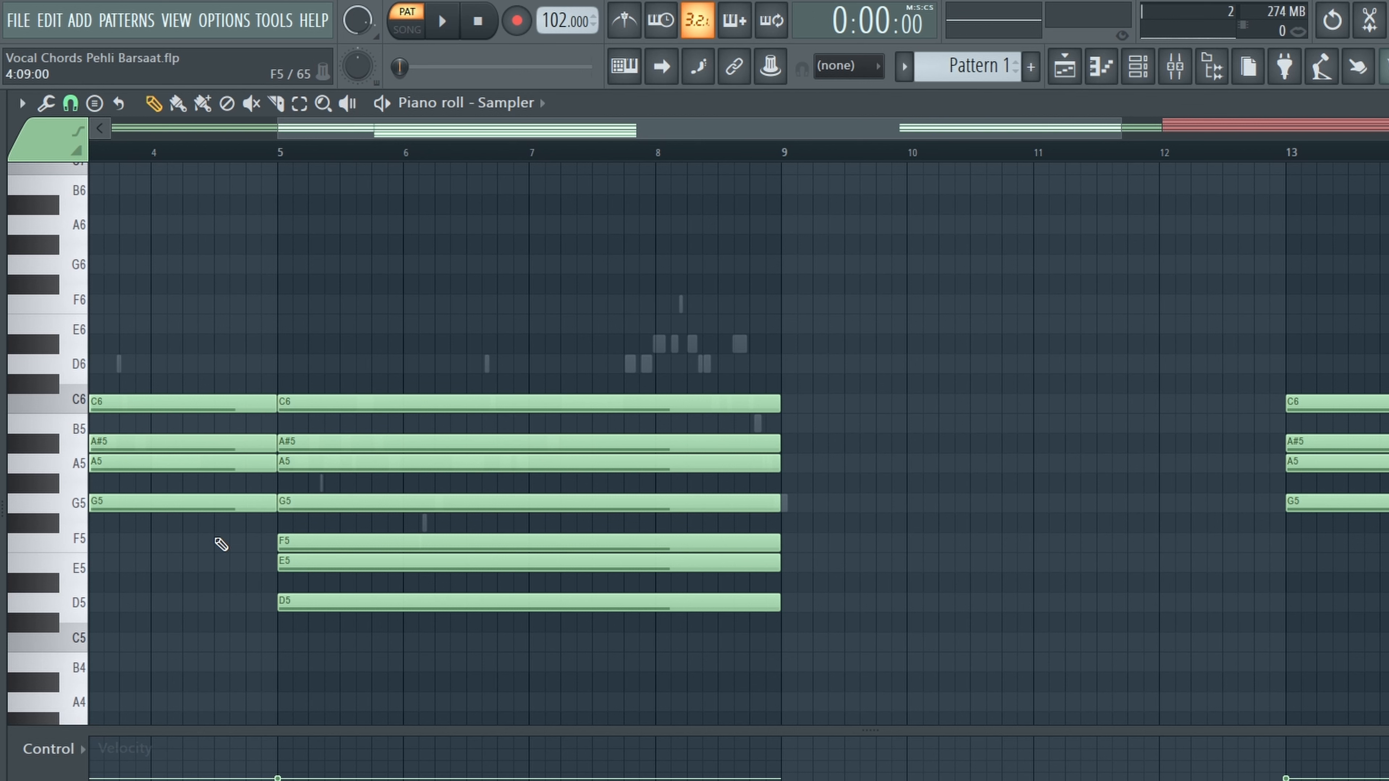
{"action": "left_click", "coordinate": [82, 610]}
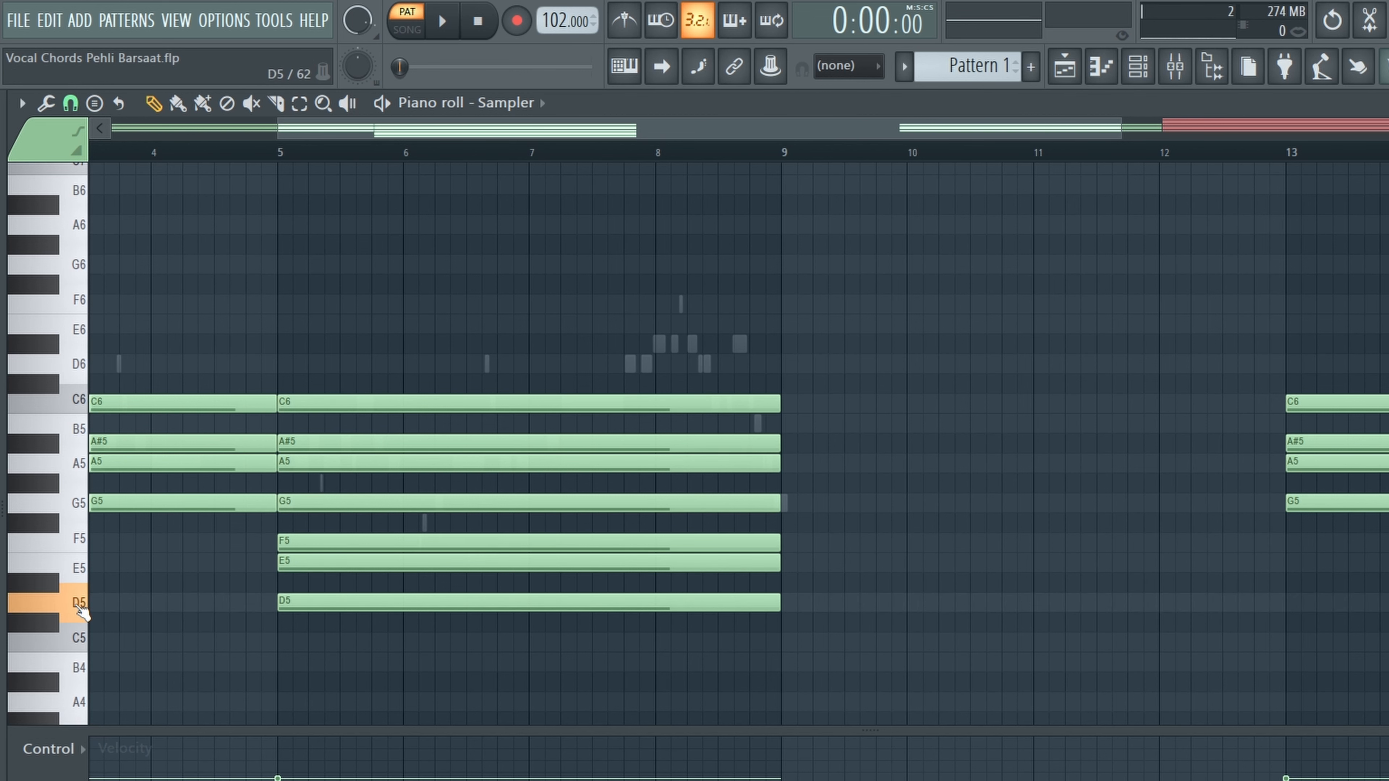
{"action": "scroll", "coordinate": [738, 527], "scroll_direction": "down", "scroll_amount": 4}
{"action": "scroll", "coordinate": [1387, 526], "scroll_direction": "up", "scroll_amount": 3}
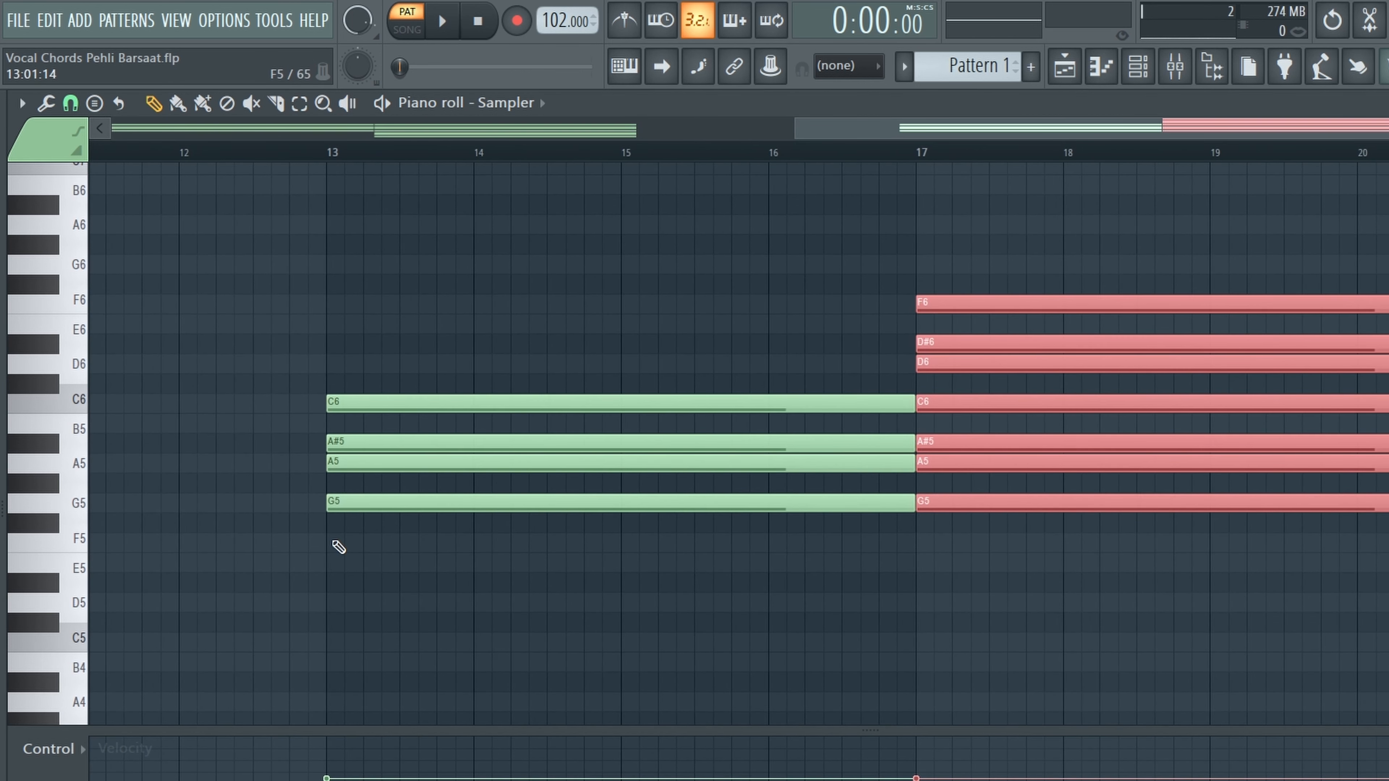
{"action": "left_click", "coordinate": [84, 505]}
{"action": "scroll", "coordinate": [823, 476], "scroll_direction": "down", "scroll_amount": 3}
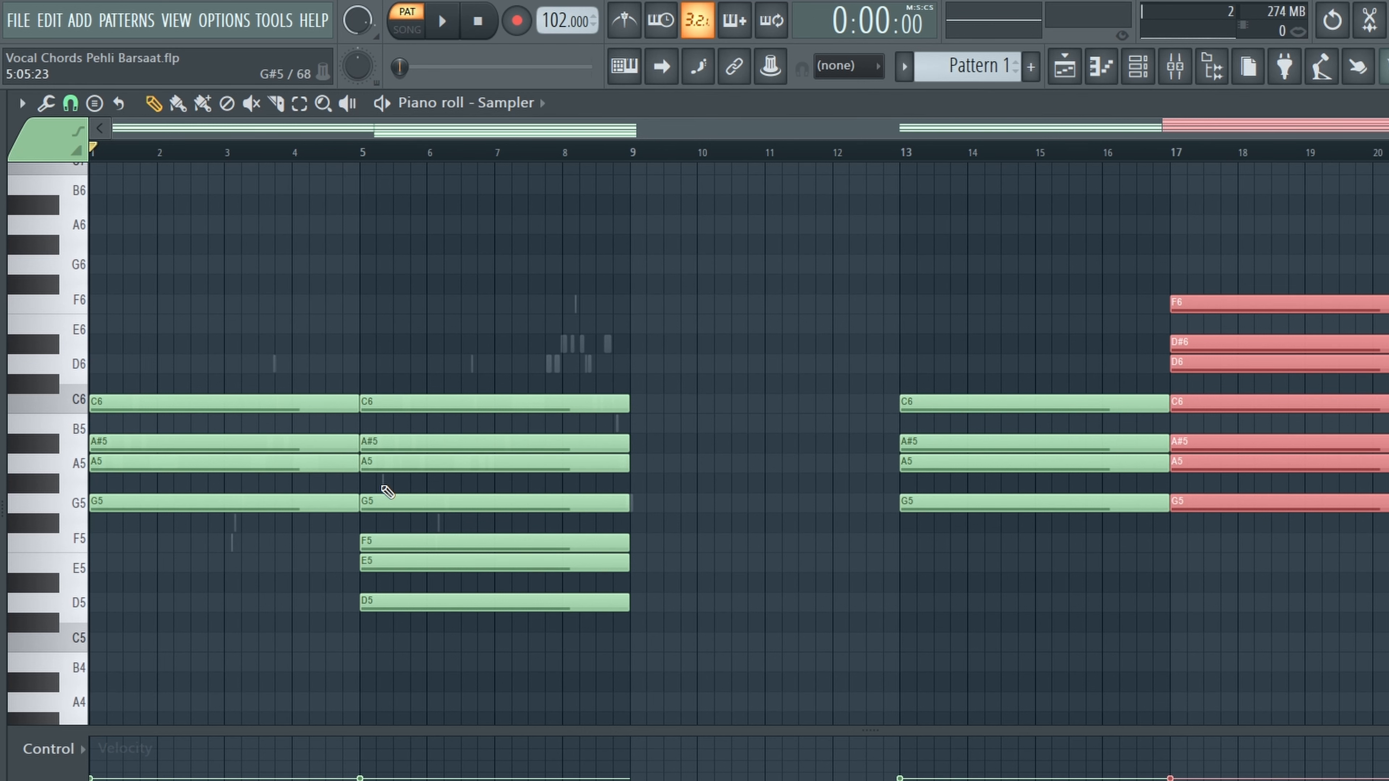
Step: Duplicate the seven-note stack at bar 5 one octave higher, spanning D6 to C7, leaving no stray notes
{"action": "scroll", "coordinate": [378, 485], "scroll_direction": "up", "scroll_amount": 3}
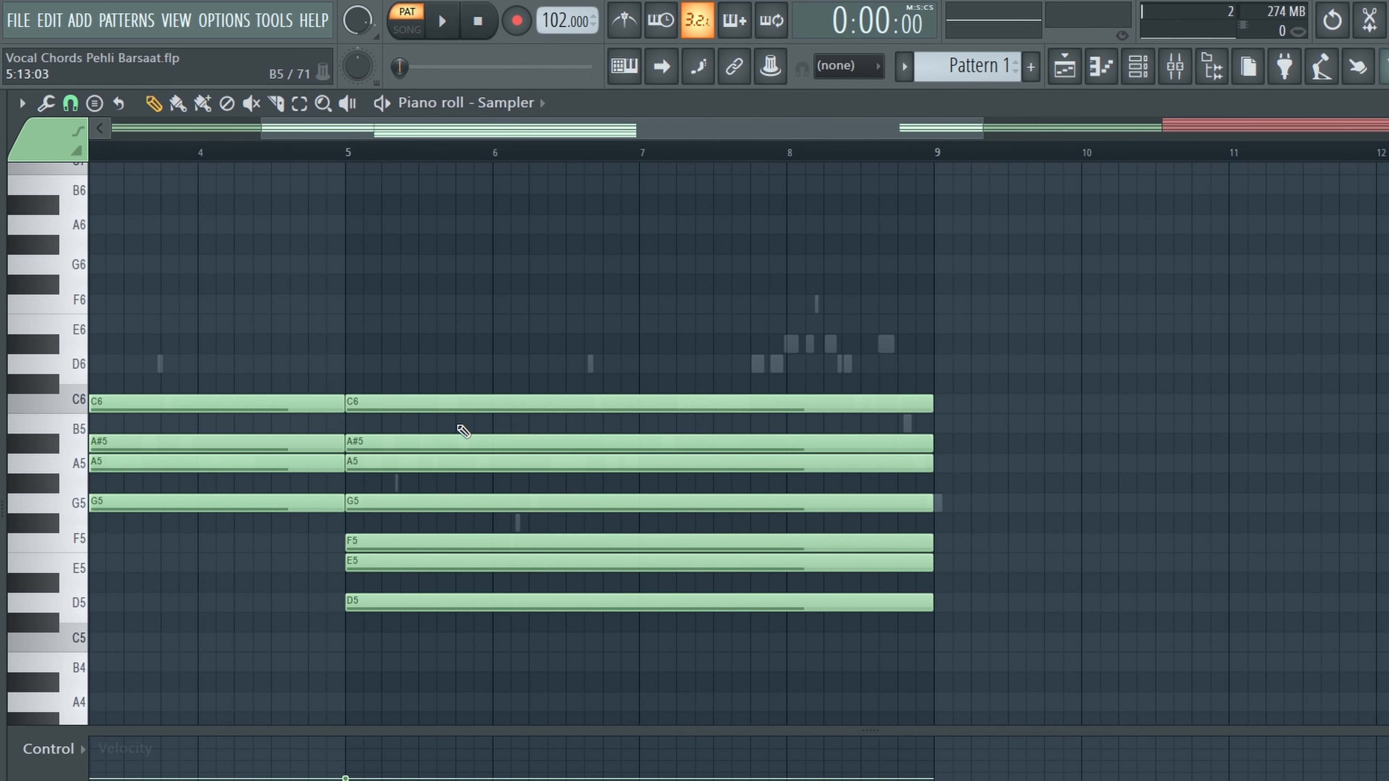
{"action": "left_click_drag", "start_coordinate": [491, 337], "coordinate": [493, 680]}
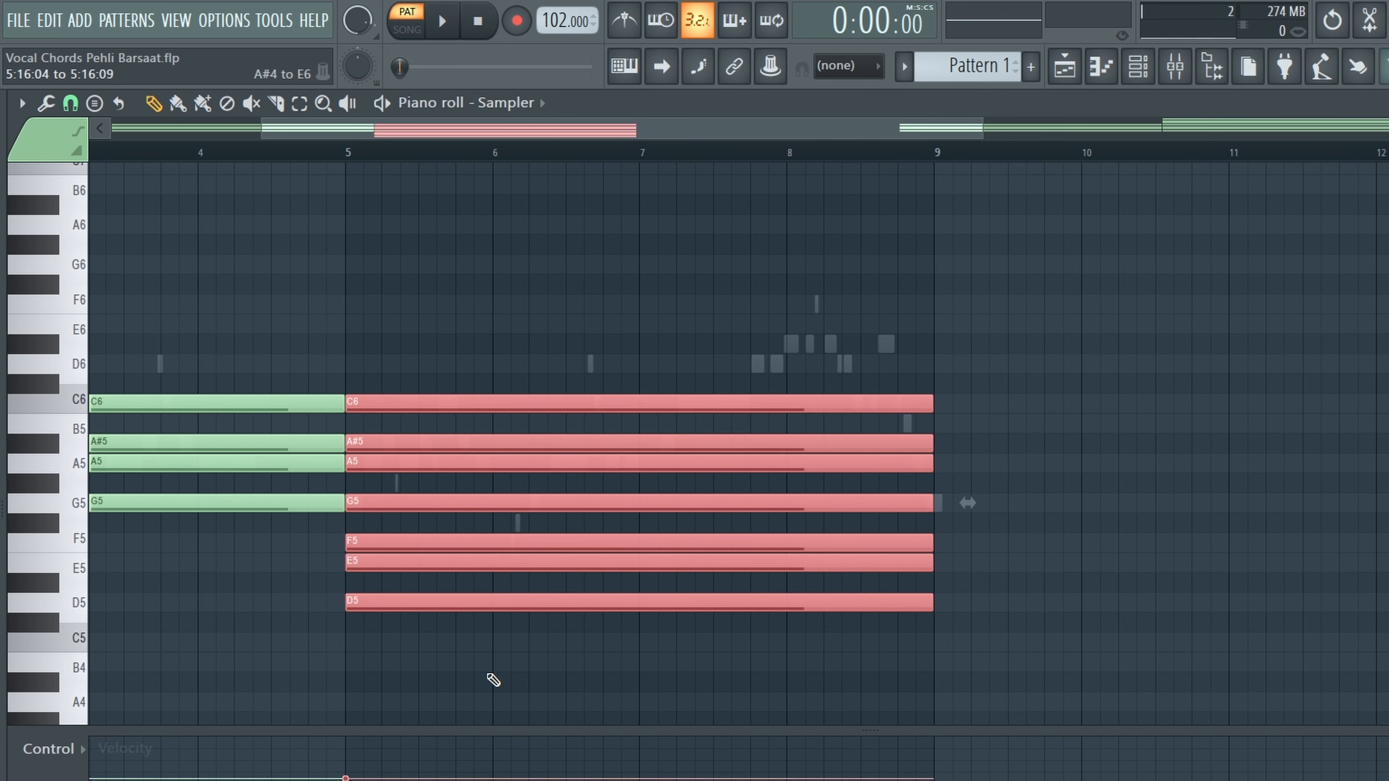
{"action": "left_click_drag", "start_coordinate": [391, 612], "coordinate": [384, 371]}
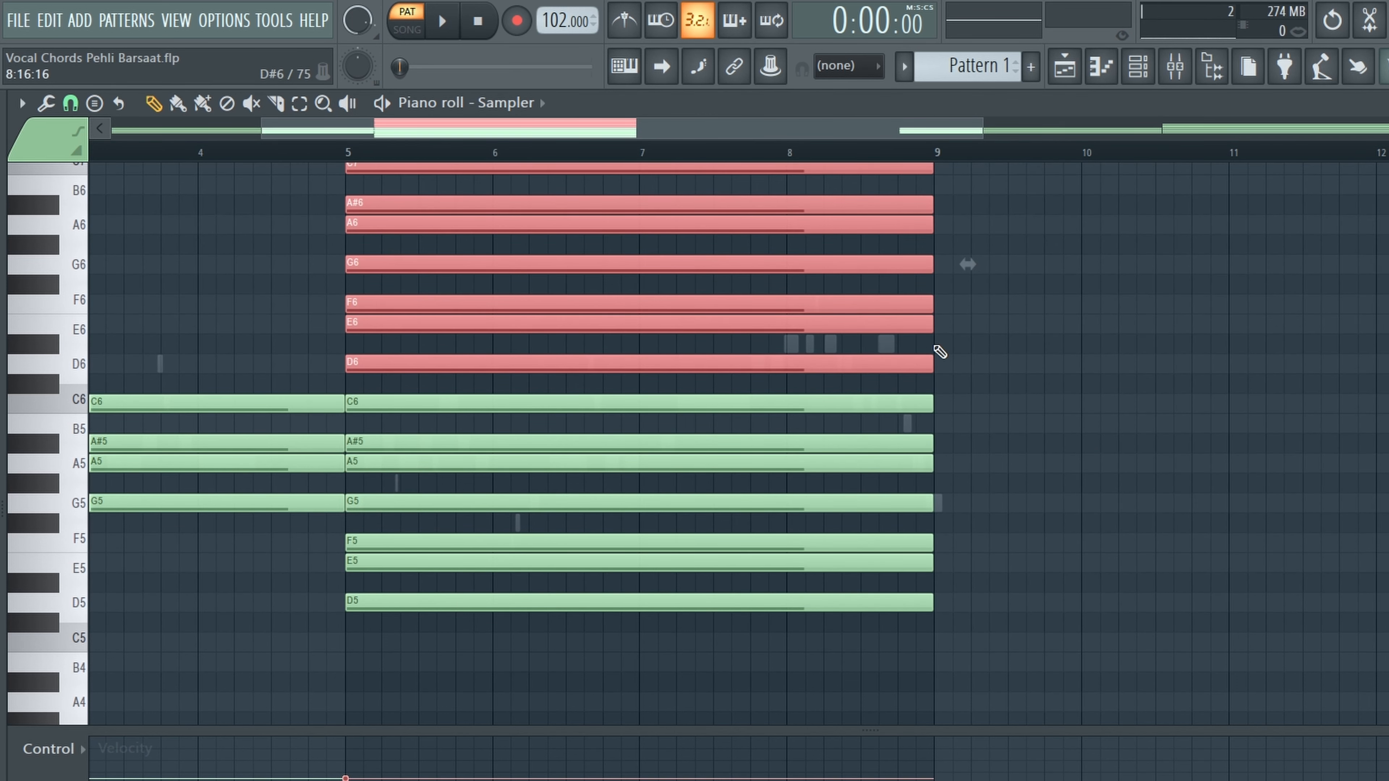
{"action": "left_click_drag", "start_coordinate": [940, 352], "coordinate": [1207, 309]}
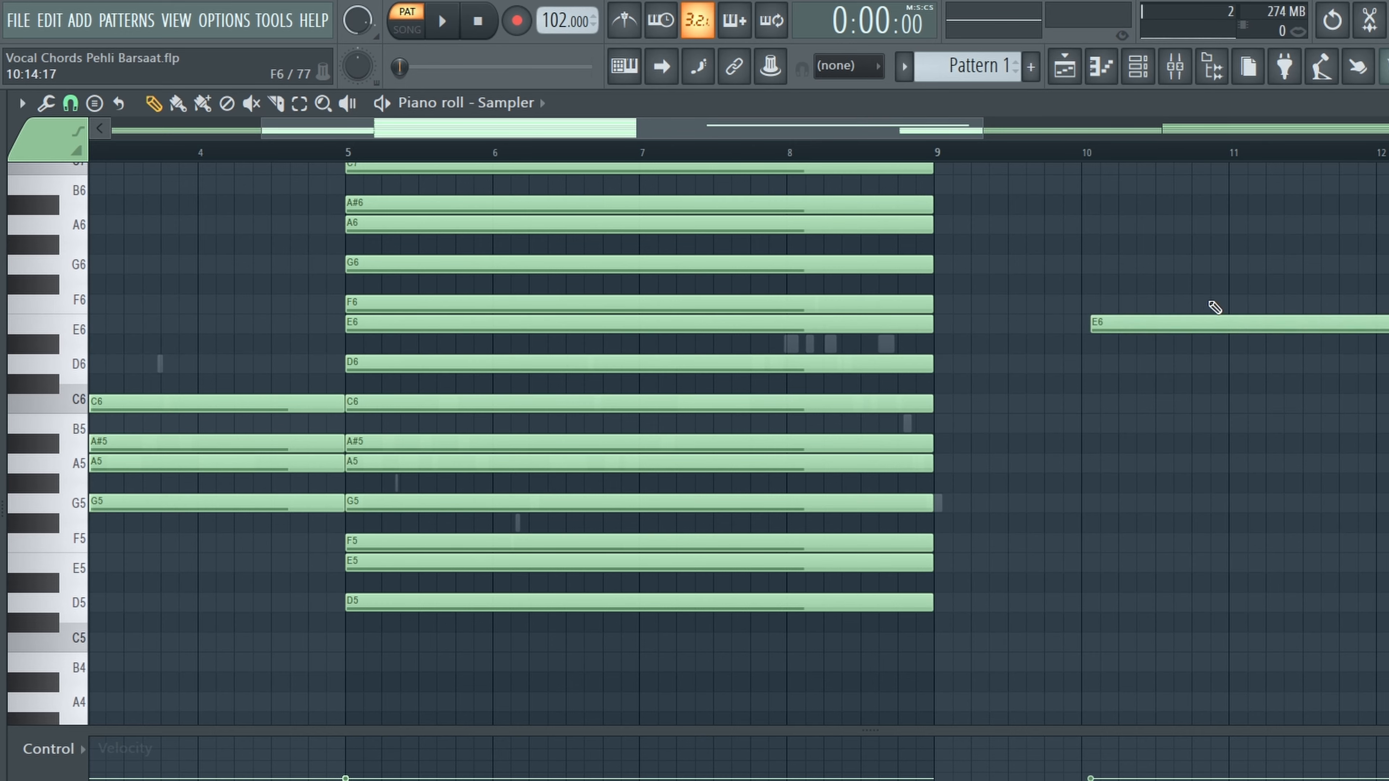
{"action": "right_click", "coordinate": [1203, 322]}
Step: Move all the note stacks in bars 1 to 8 along the timeline, past the second group of stacks
{"action": "scroll", "coordinate": [786, 461], "scroll_direction": "down", "scroll_amount": 3}
{"action": "scroll", "coordinate": [786, 461], "scroll_direction": "down", "scroll_amount": 1}
{"action": "scroll", "coordinate": [1334, 471], "scroll_direction": "up", "scroll_amount": 4}
{"action": "scroll", "coordinate": [1332, 472], "scroll_direction": "down", "scroll_amount": 4}
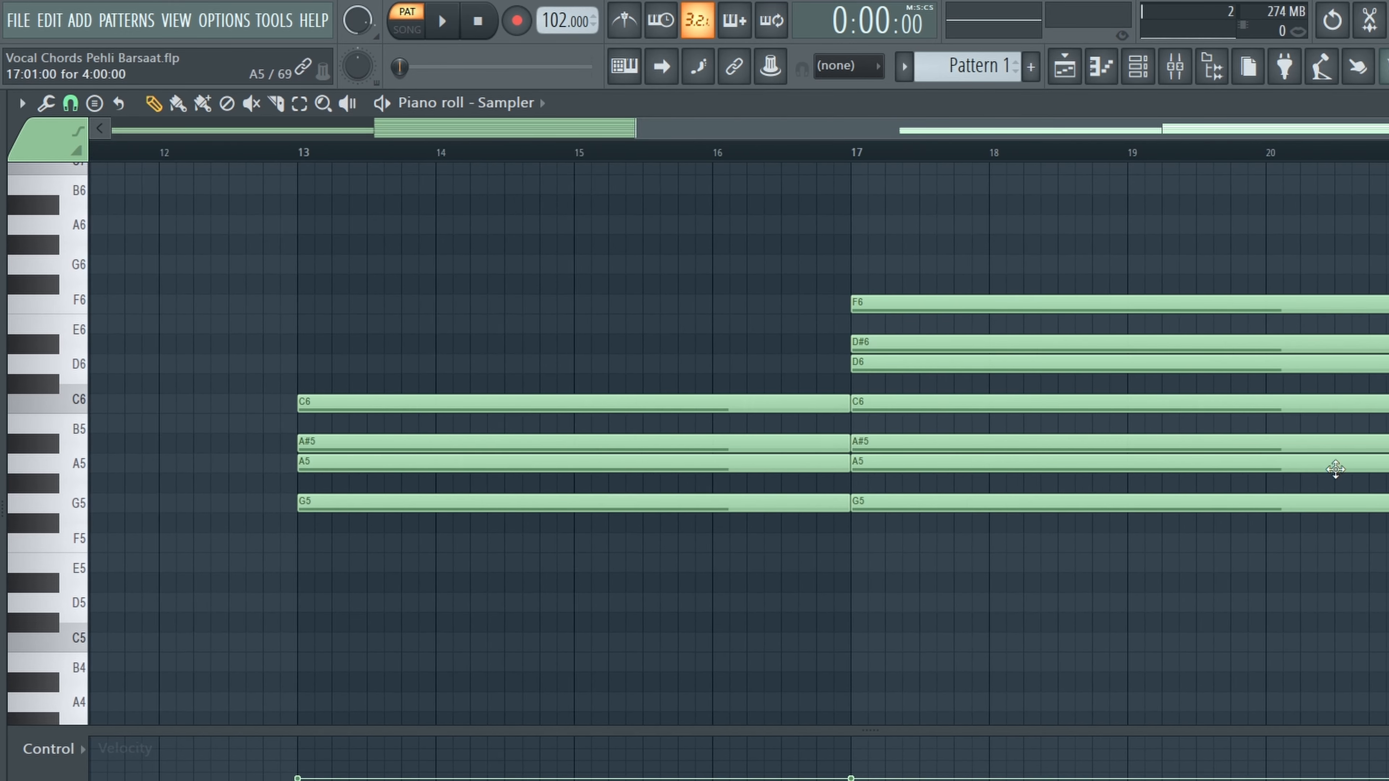
{"action": "left_click_drag", "start_coordinate": [706, 671], "coordinate": [278, 175]}
{"action": "scroll", "coordinate": [275, 438], "scroll_direction": "up", "scroll_amount": 5}
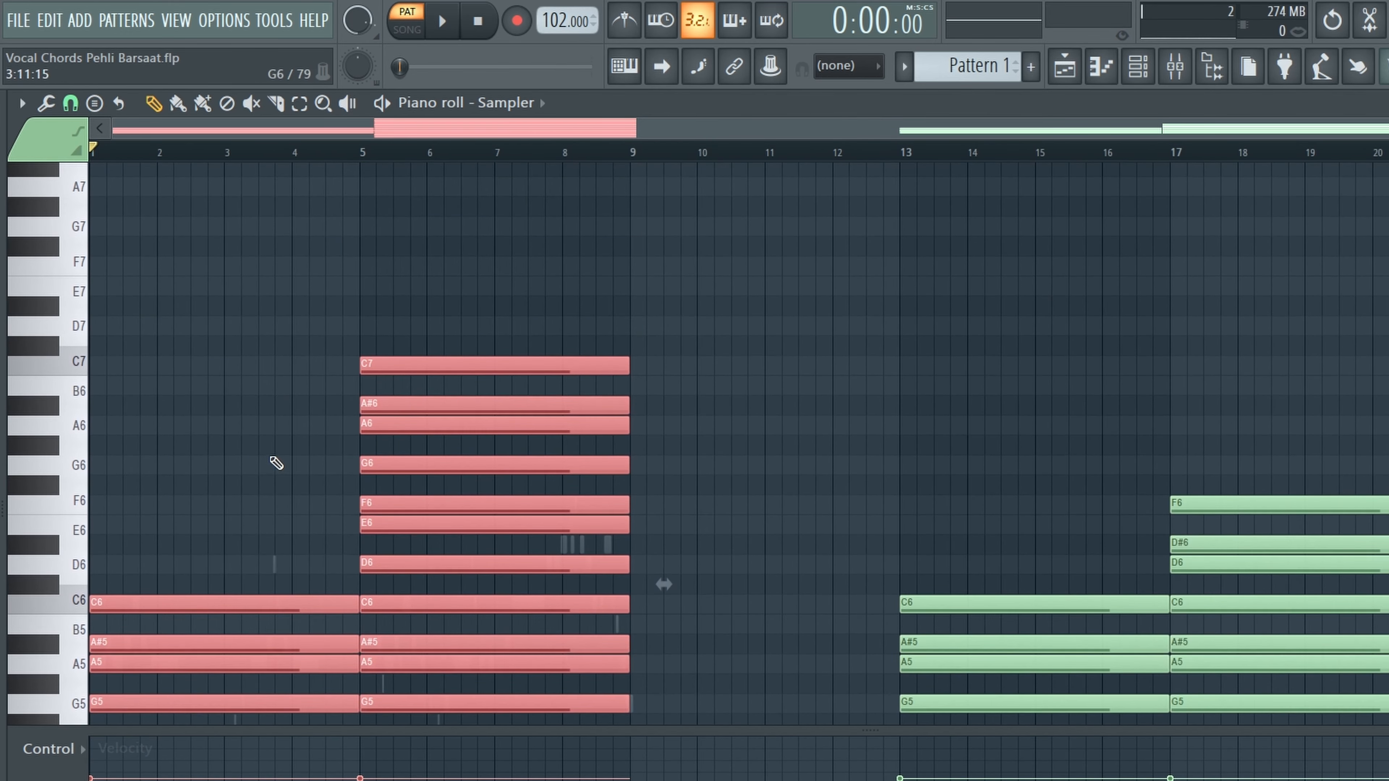
{"action": "scroll", "coordinate": [273, 525], "scroll_direction": "down", "scroll_amount": 9}
{"action": "left_click_drag", "start_coordinate": [245, 279], "coordinate": [1388, 270]}
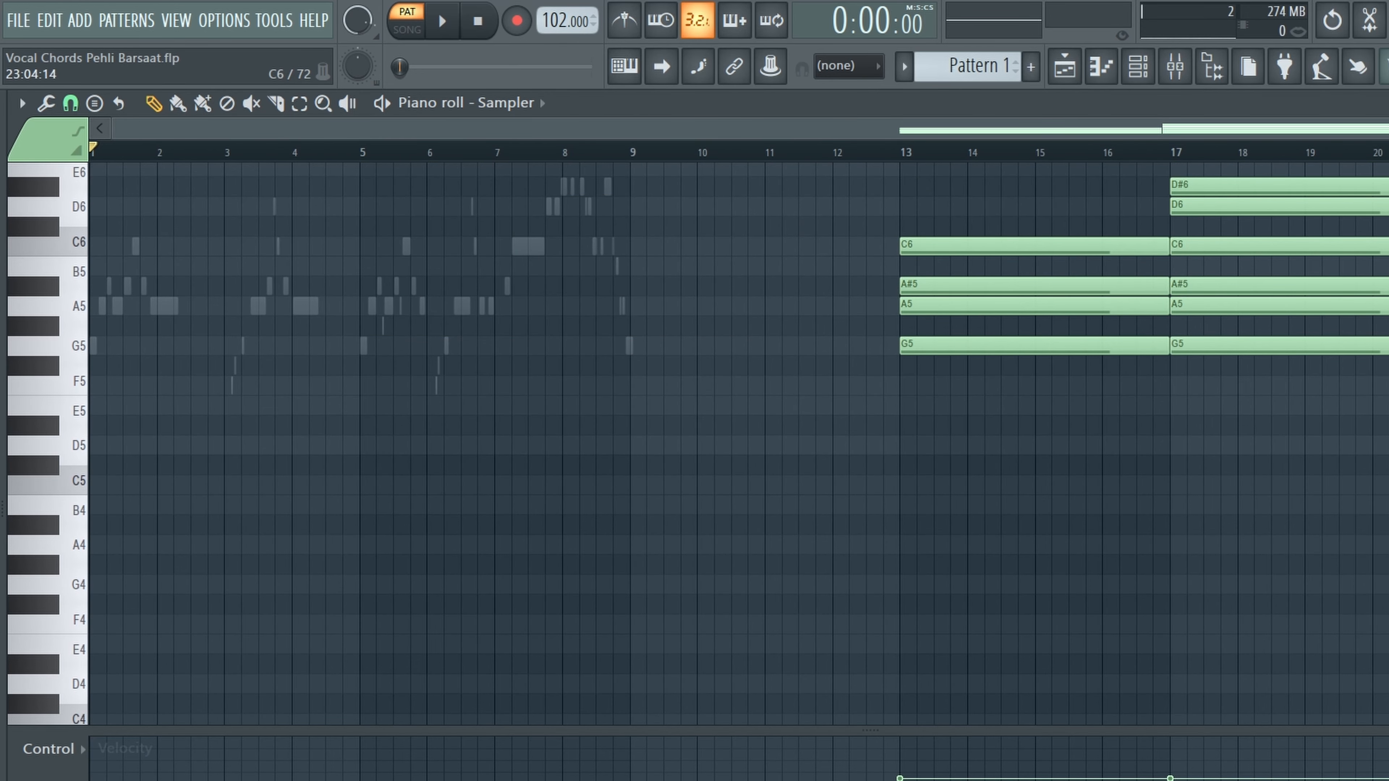
Step: Move the group of note stacks starting at bar 13 back to bar 1 without changing pitch, and deselect it
{"action": "scroll", "coordinate": [929, 501], "scroll_direction": "up", "scroll_amount": 4}
{"action": "left_click_drag", "start_coordinate": [871, 335], "coordinate": [1325, 661]}
{"action": "left_click_drag", "start_coordinate": [1274, 589], "coordinate": [452, 585]}
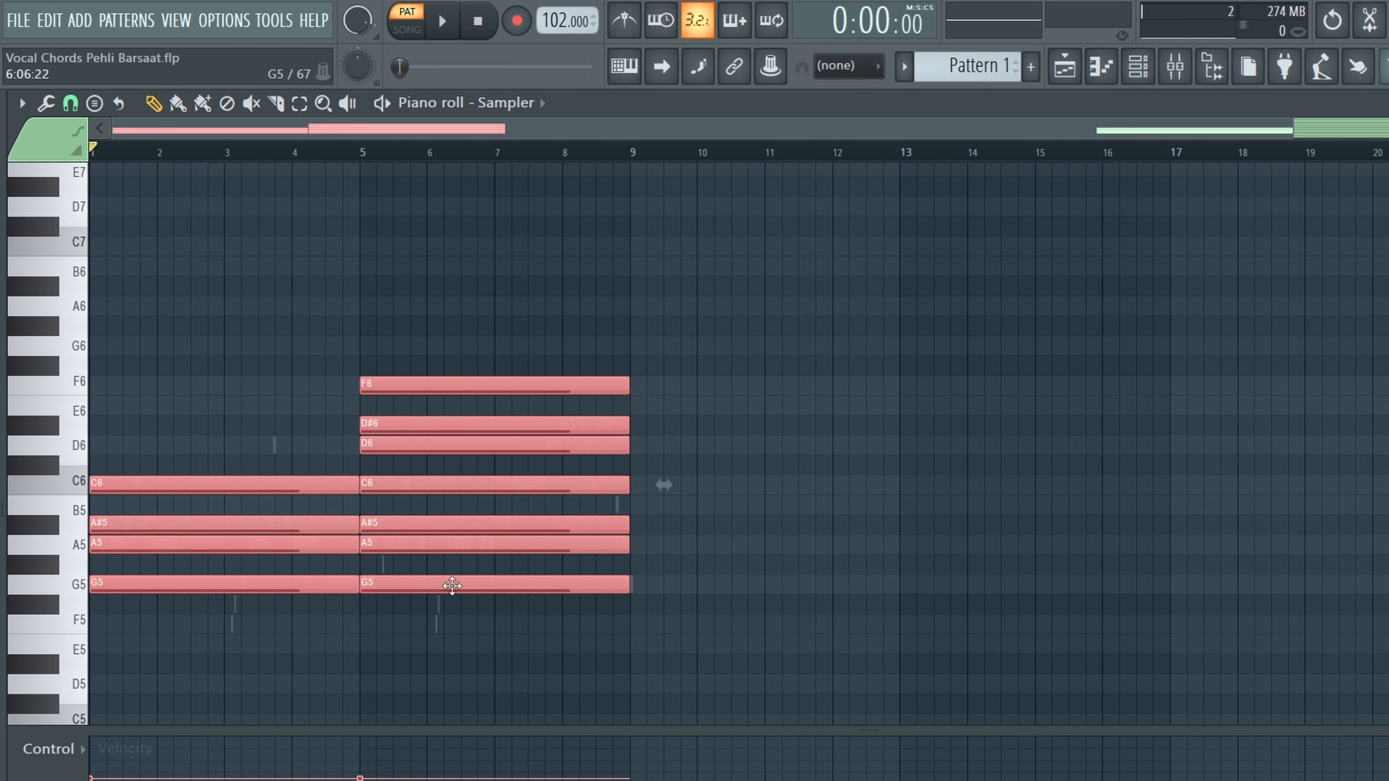
{"action": "left_click", "coordinate": [645, 642]}
{"action": "scroll", "coordinate": [434, 663], "scroll_direction": "up", "scroll_amount": 3}
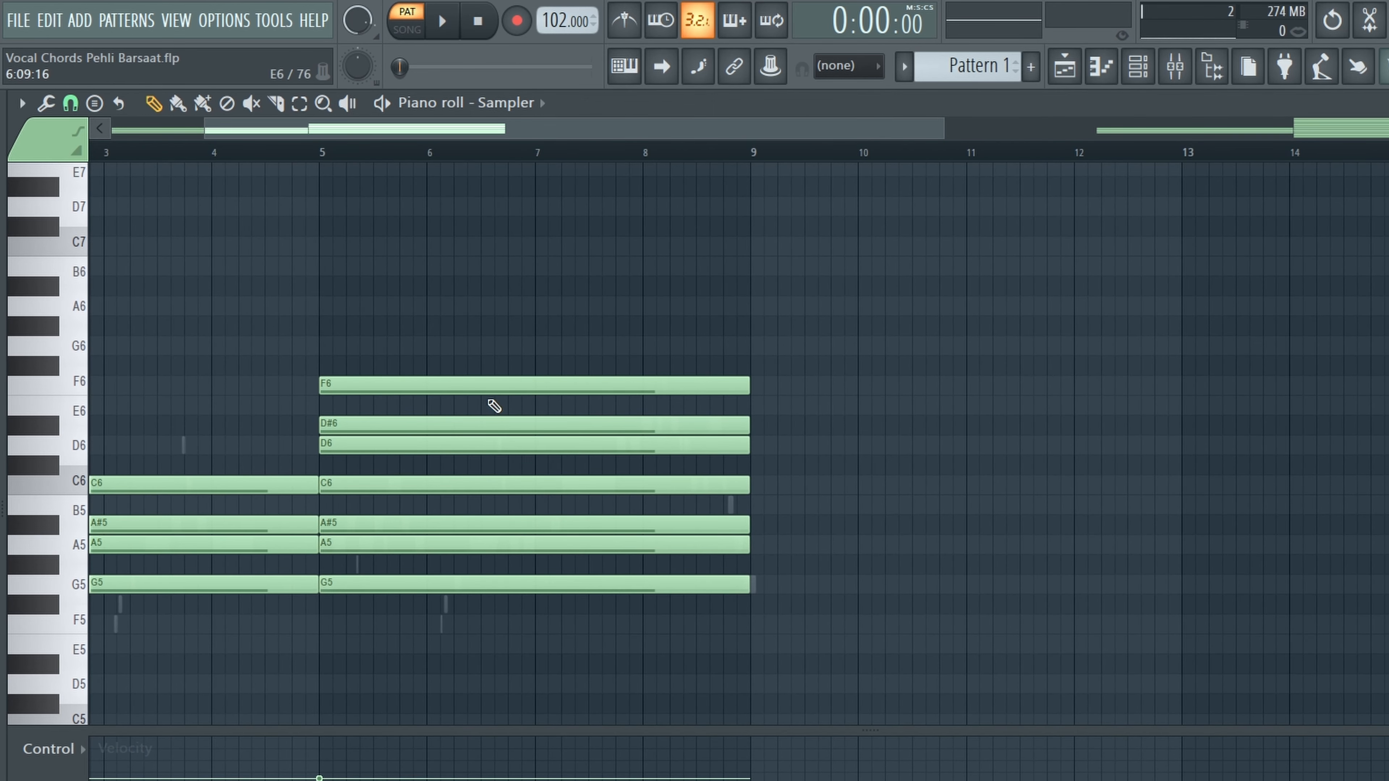
{"action": "left_click_drag", "start_coordinate": [499, 338], "coordinate": [519, 664]}
{"action": "left_click", "coordinate": [978, 606]}
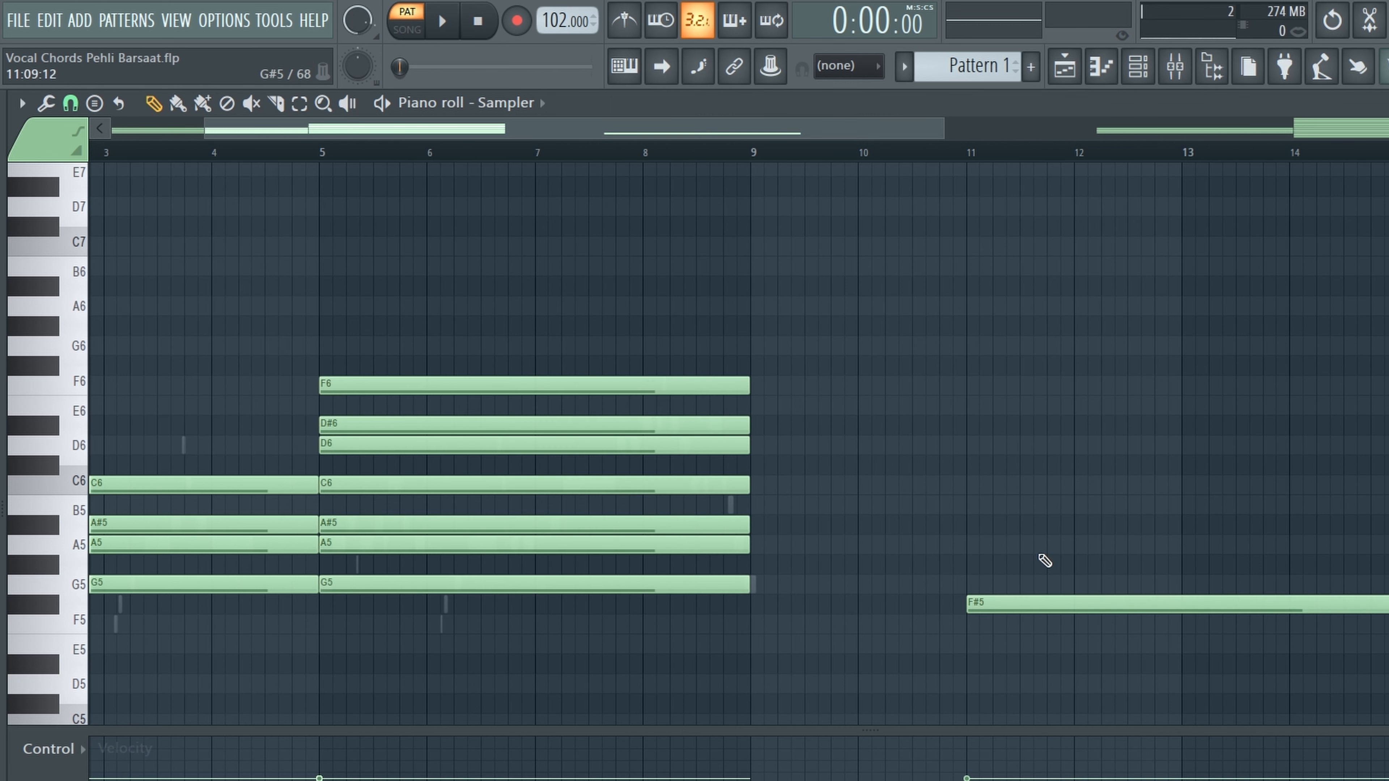
{"action": "right_click", "coordinate": [992, 605]}
Step: Add a four-bar F5 note beneath the stack at bar 5 and audition F6 and F5 for comparison
{"action": "scroll", "coordinate": [425, 626], "scroll_direction": "down", "scroll_amount": 4}
{"action": "scroll", "coordinate": [421, 627], "scroll_direction": "up", "scroll_amount": 5}
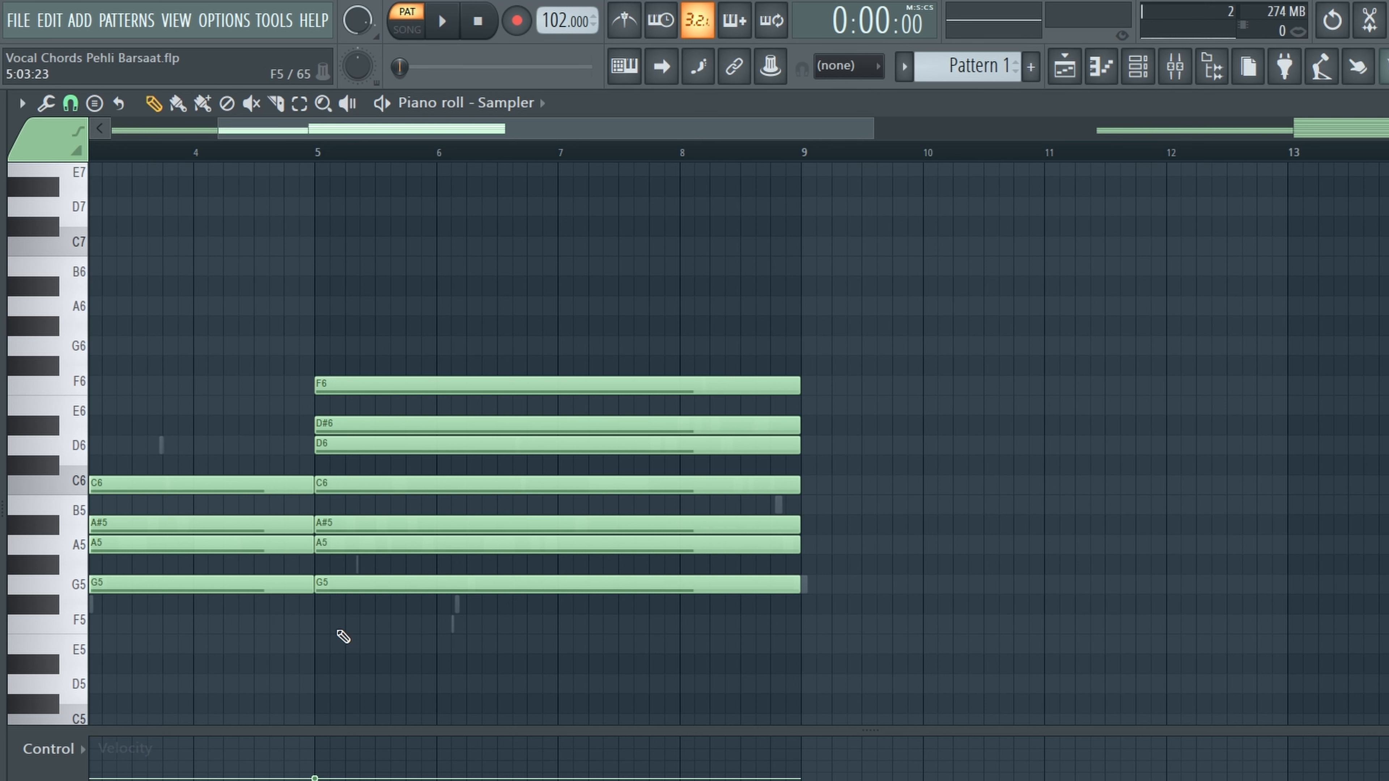
{"action": "left_click", "coordinate": [316, 624]}
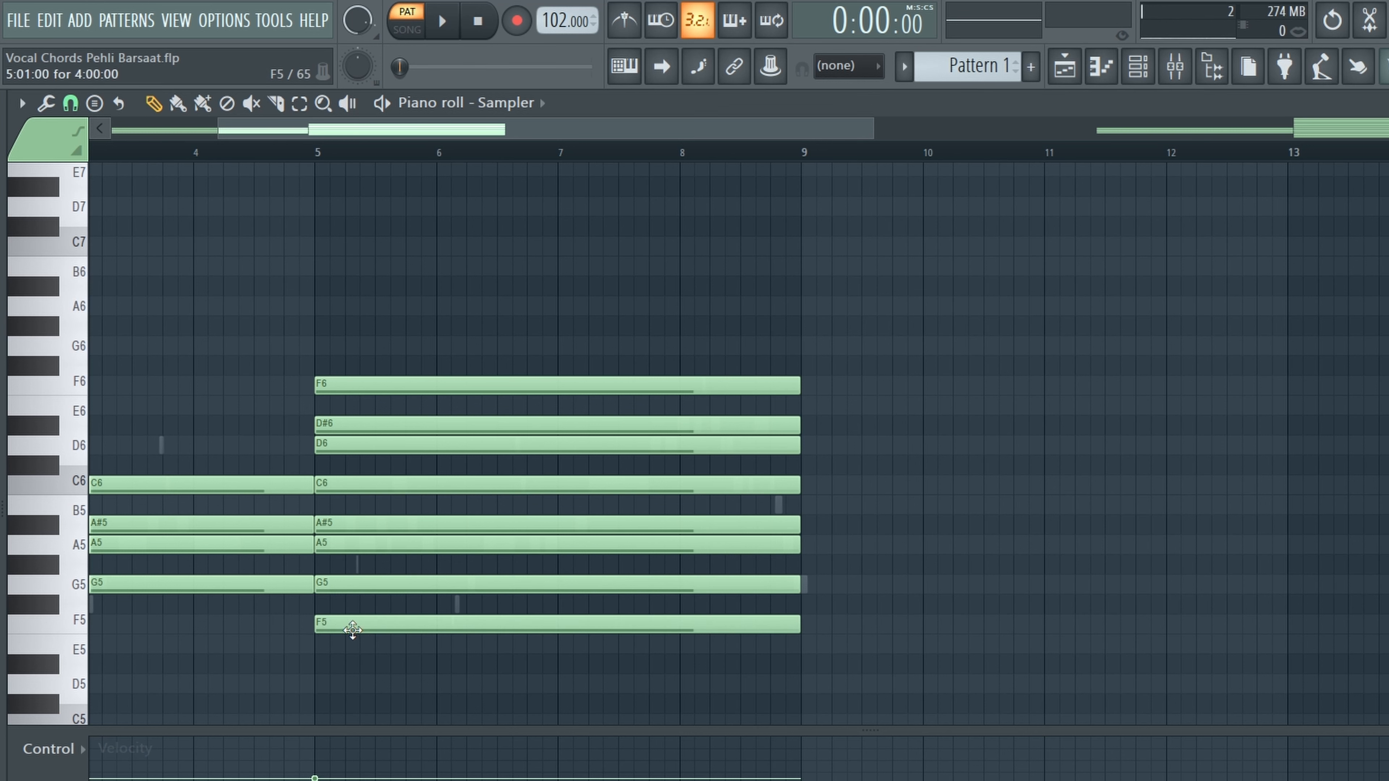
{"action": "left_click", "coordinate": [75, 383]}
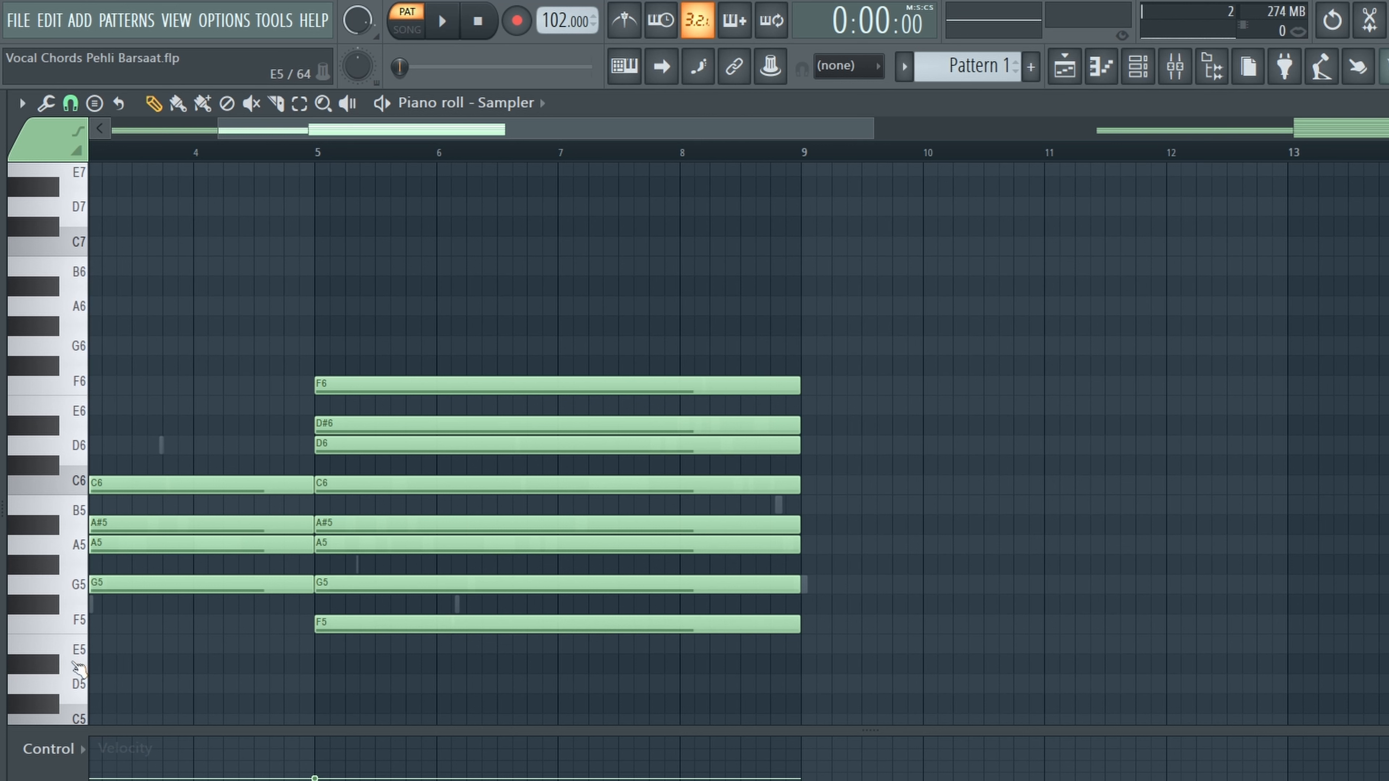
{"action": "left_click", "coordinate": [71, 633]}
{"action": "scroll", "coordinate": [1051, 588], "scroll_direction": "down", "scroll_amount": 3}
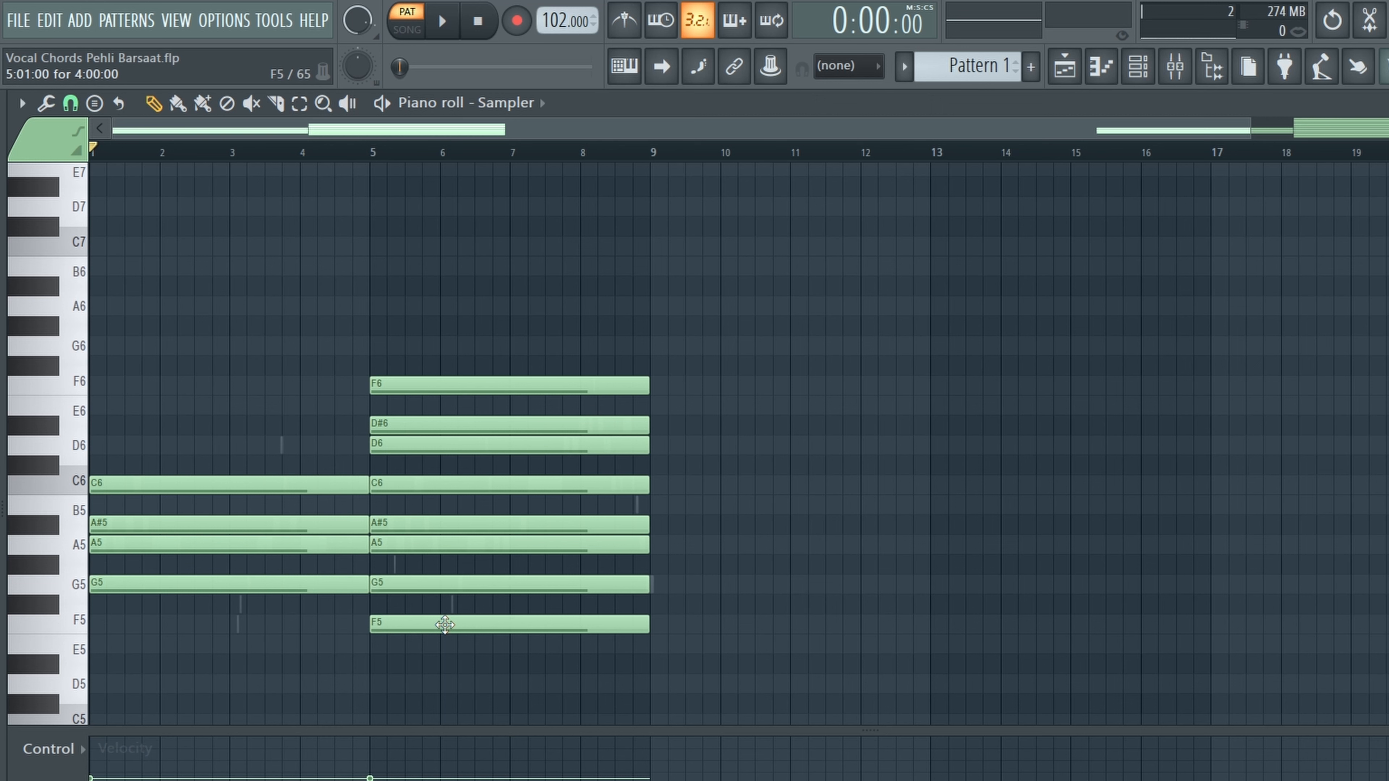
Step: Display the FL Keys #2 channel in the piano roll and examine the ghost melody in its opening bars
{"action": "key", "text": "F6"}
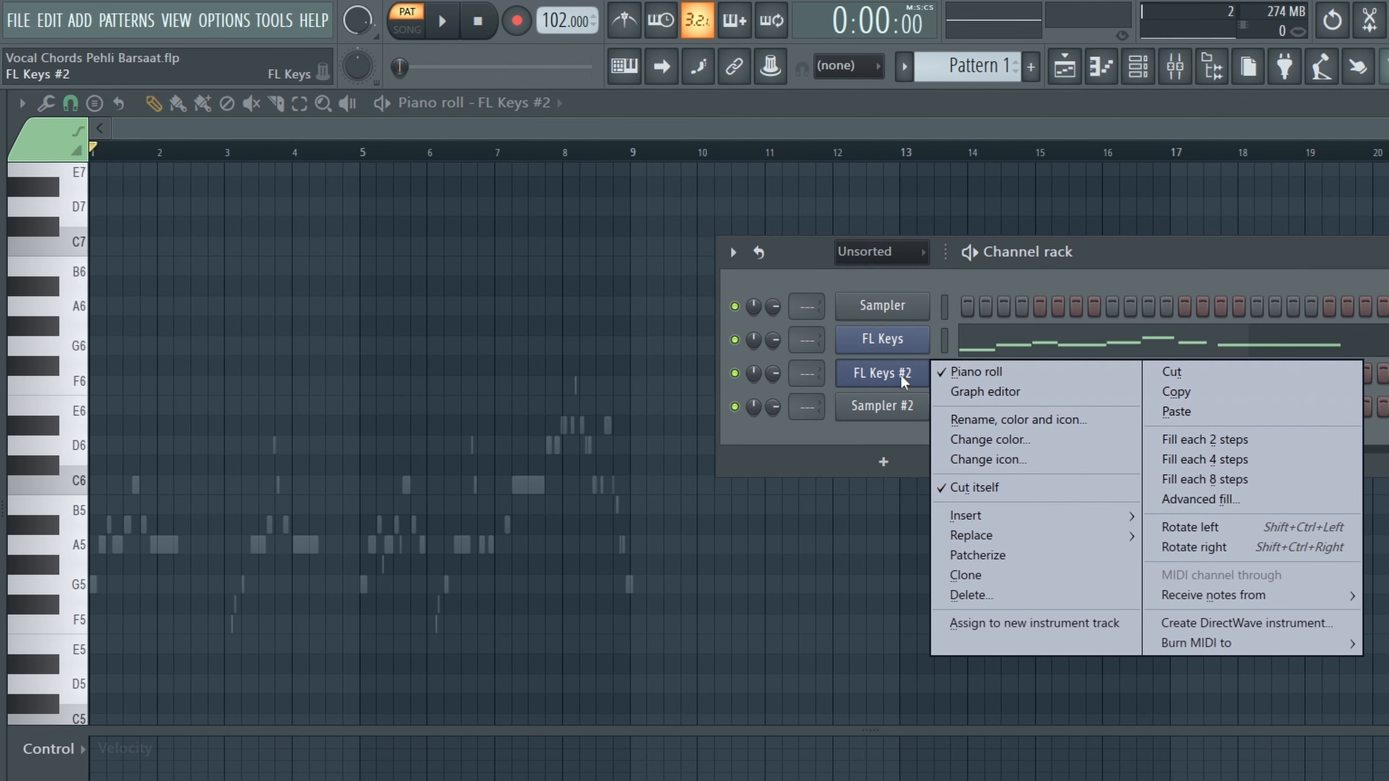
{"action": "right_click", "coordinate": [919, 374]}
{"action": "left_click_drag", "start_coordinate": [1107, 255], "coordinate": [1114, 252]}
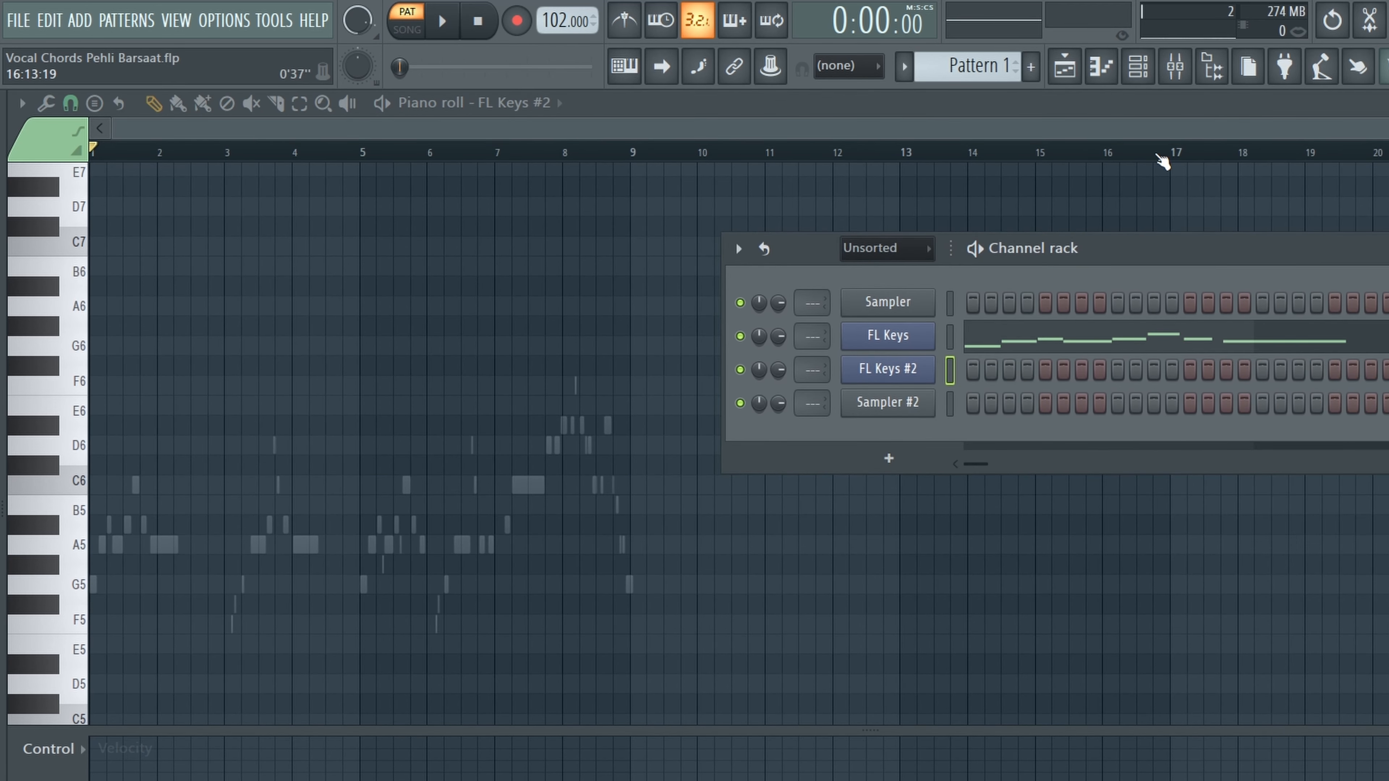
{"action": "left_click", "coordinate": [1144, 76]}
{"action": "scroll", "coordinate": [45, 601], "scroll_direction": "up", "scroll_amount": 3}
{"action": "scroll", "coordinate": [52, 607], "scroll_direction": "up", "scroll_amount": 3}
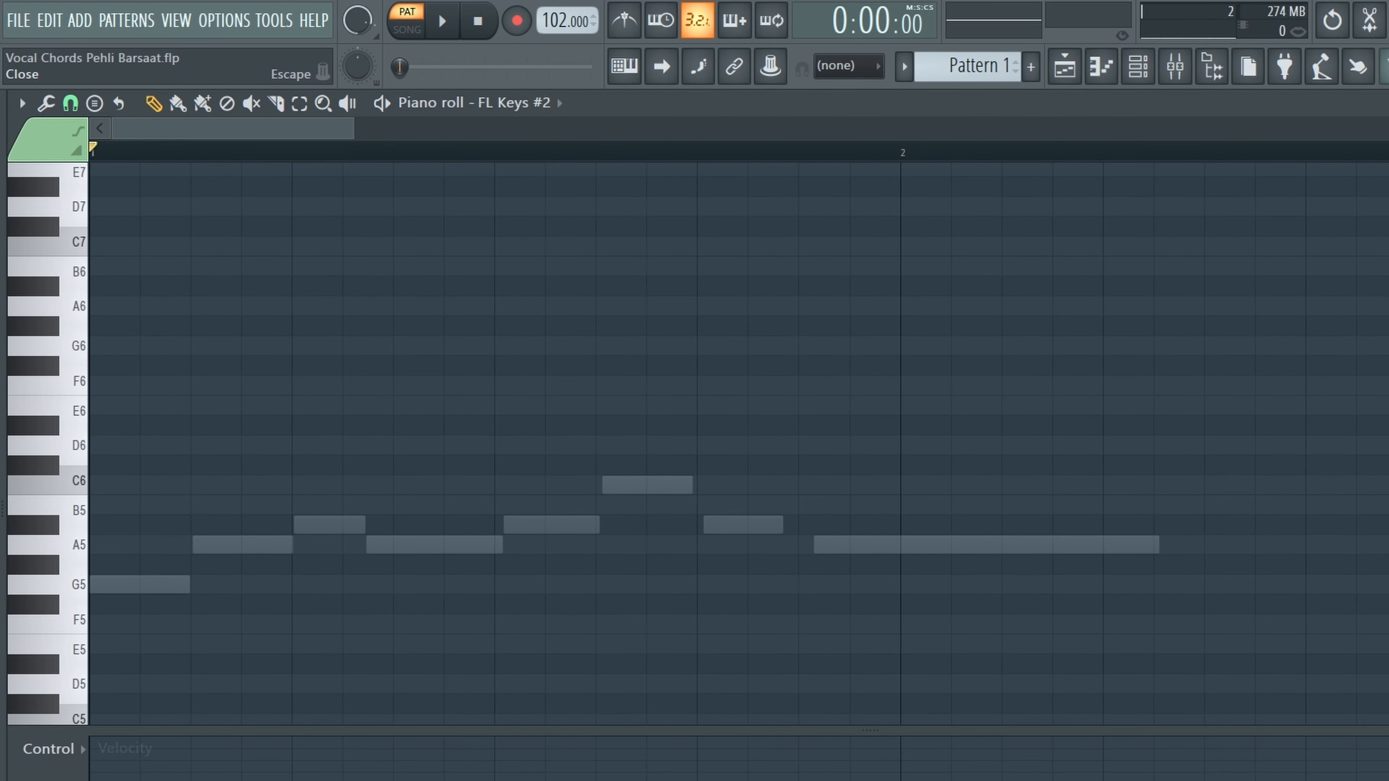
Step: Close the piano roll to return to the playlist and save the project
{"action": "key", "text": "Escape"}
{"action": "scroll", "coordinate": [875, 548], "scroll_direction": "down", "scroll_amount": 3}
{"action": "left_click", "coordinate": [743, 597]}
{"action": "right_click", "coordinate": [744, 601]}
{"action": "scroll", "coordinate": [864, 703], "scroll_direction": "down", "scroll_amount": 3}
{"action": "key", "text": "ctrl+s"}
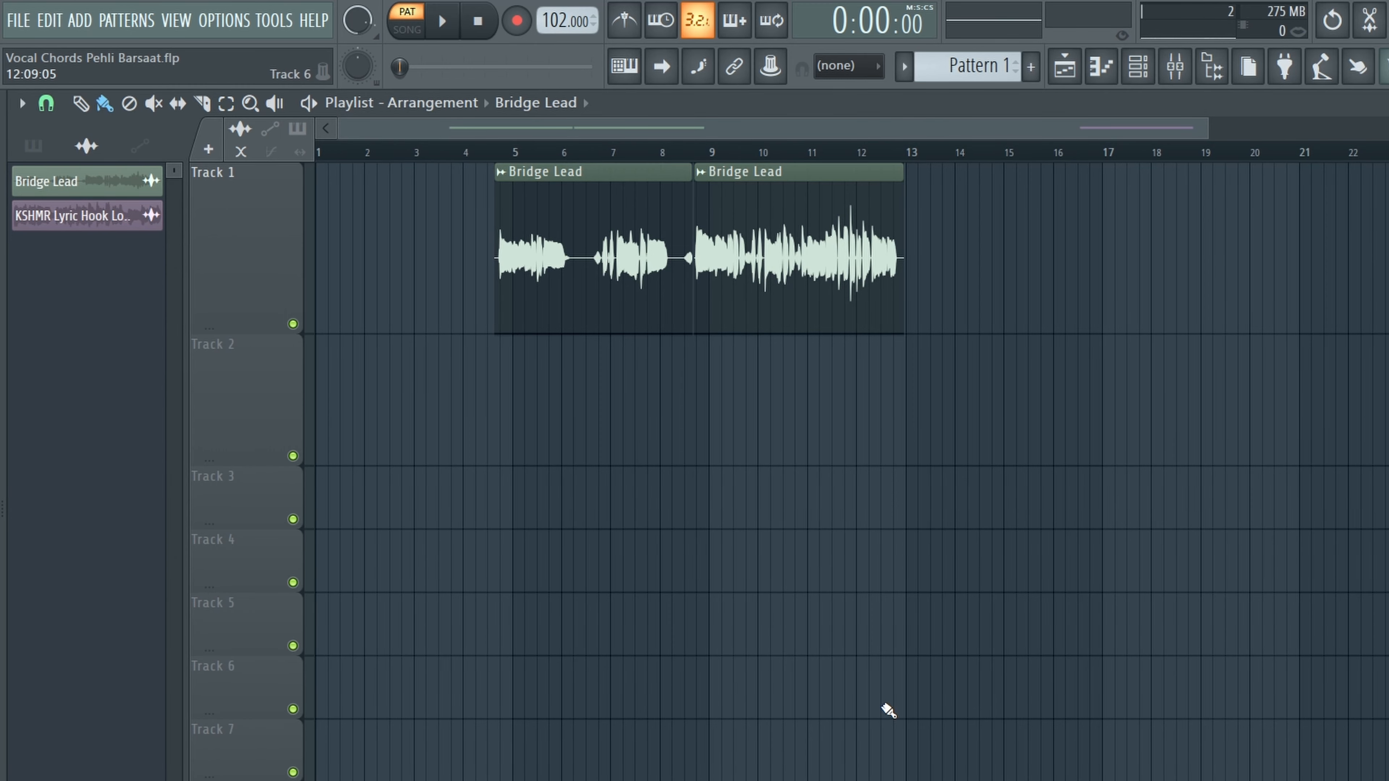
Step: Play the opening phrase of the first Bridge Lead clip repeatedly from just after the clip's start
{"action": "scroll", "coordinate": [481, 446], "scroll_direction": "up", "scroll_amount": 5}
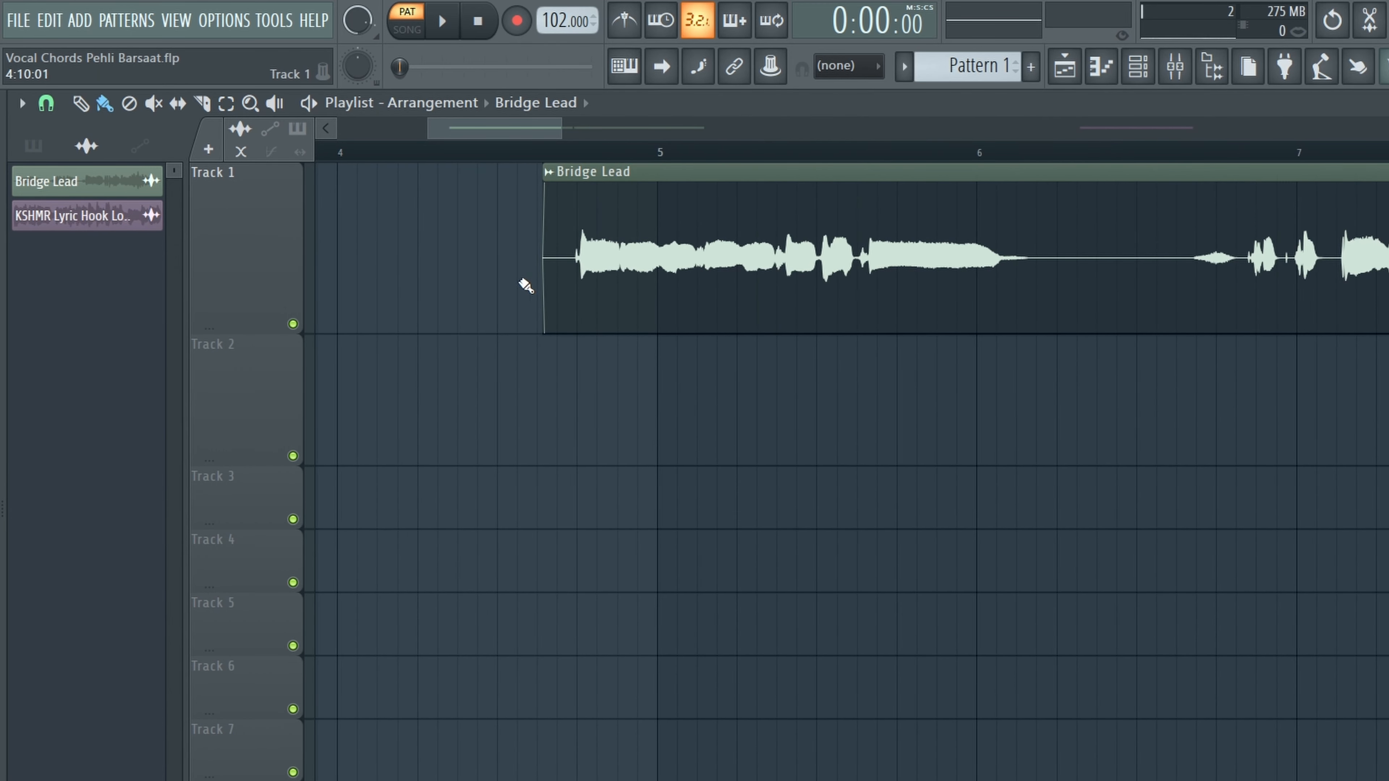
{"action": "left_click", "coordinate": [557, 154]}
{"action": "key", "text": "space"}
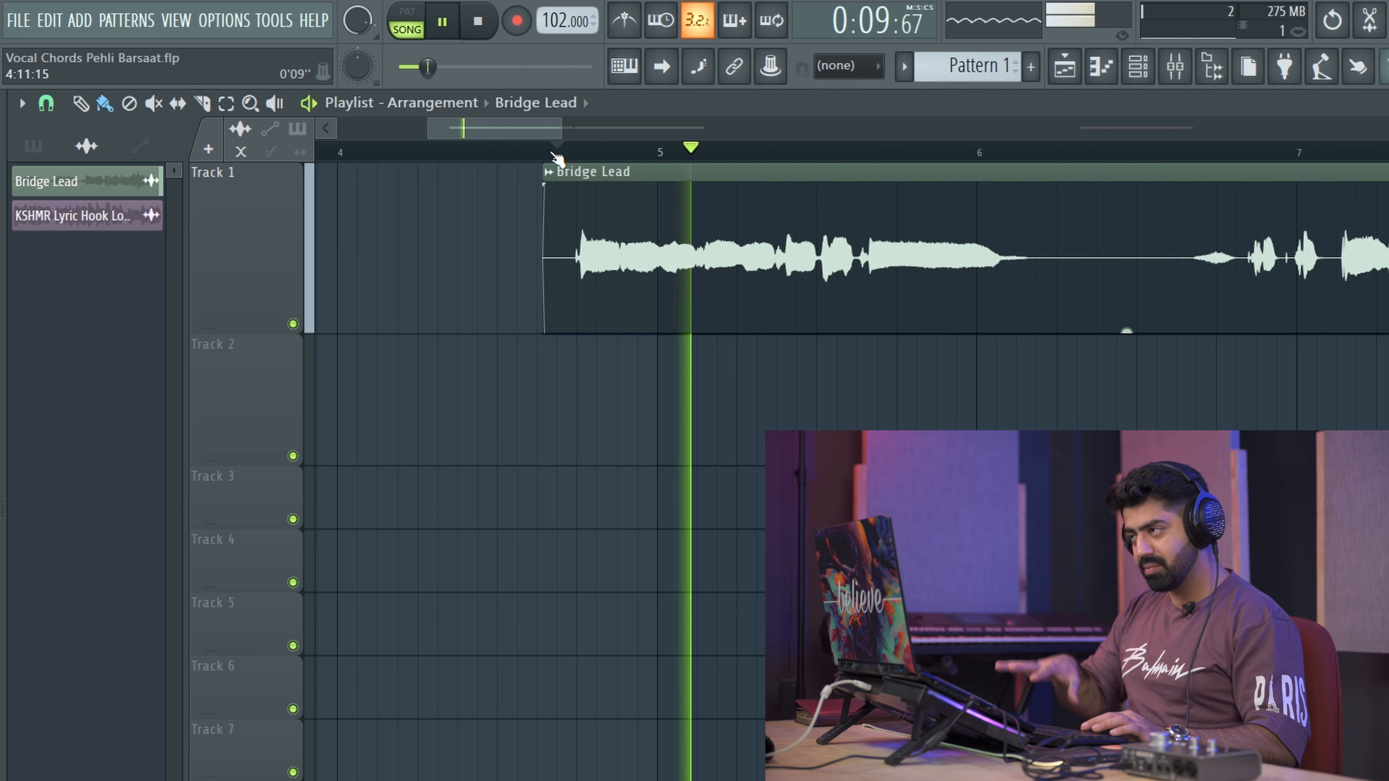
{"action": "key", "text": "space"}
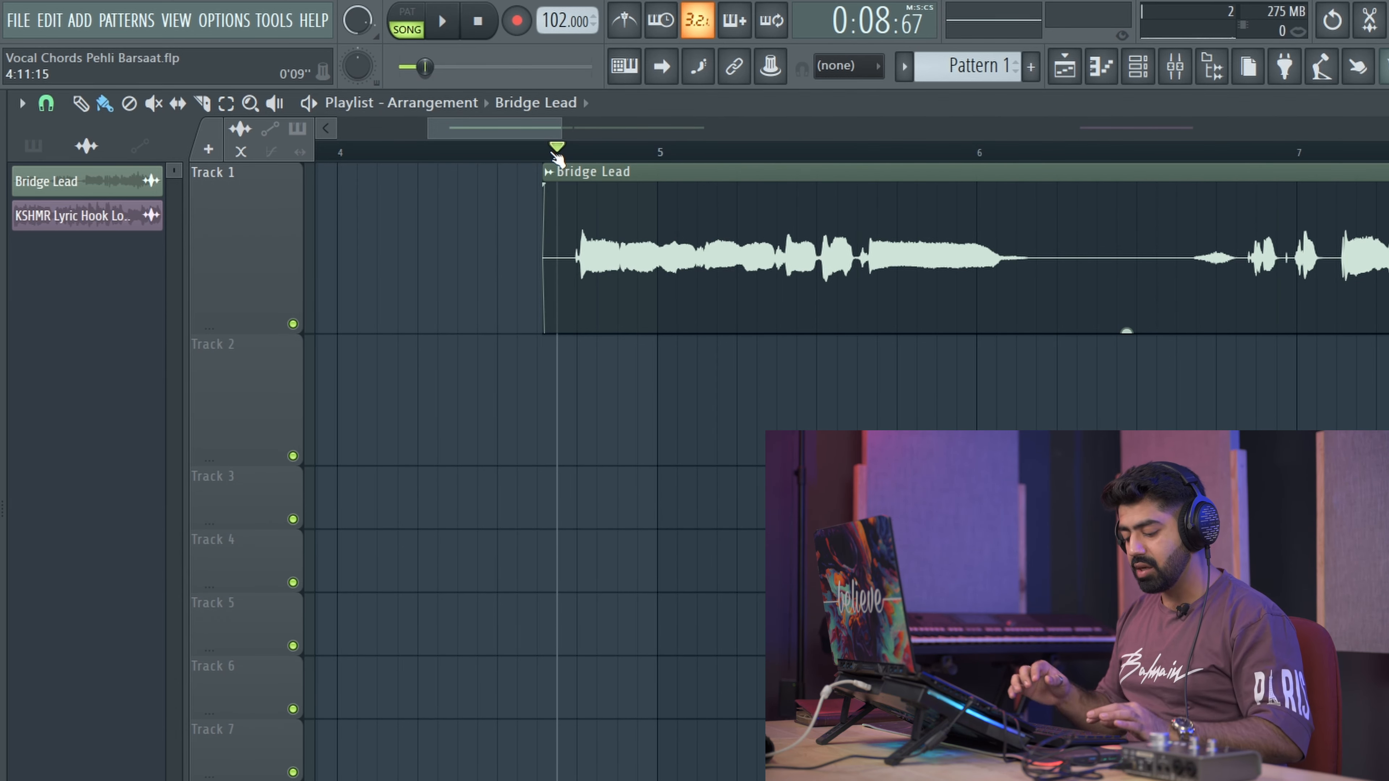
{"action": "key", "text": "space"}
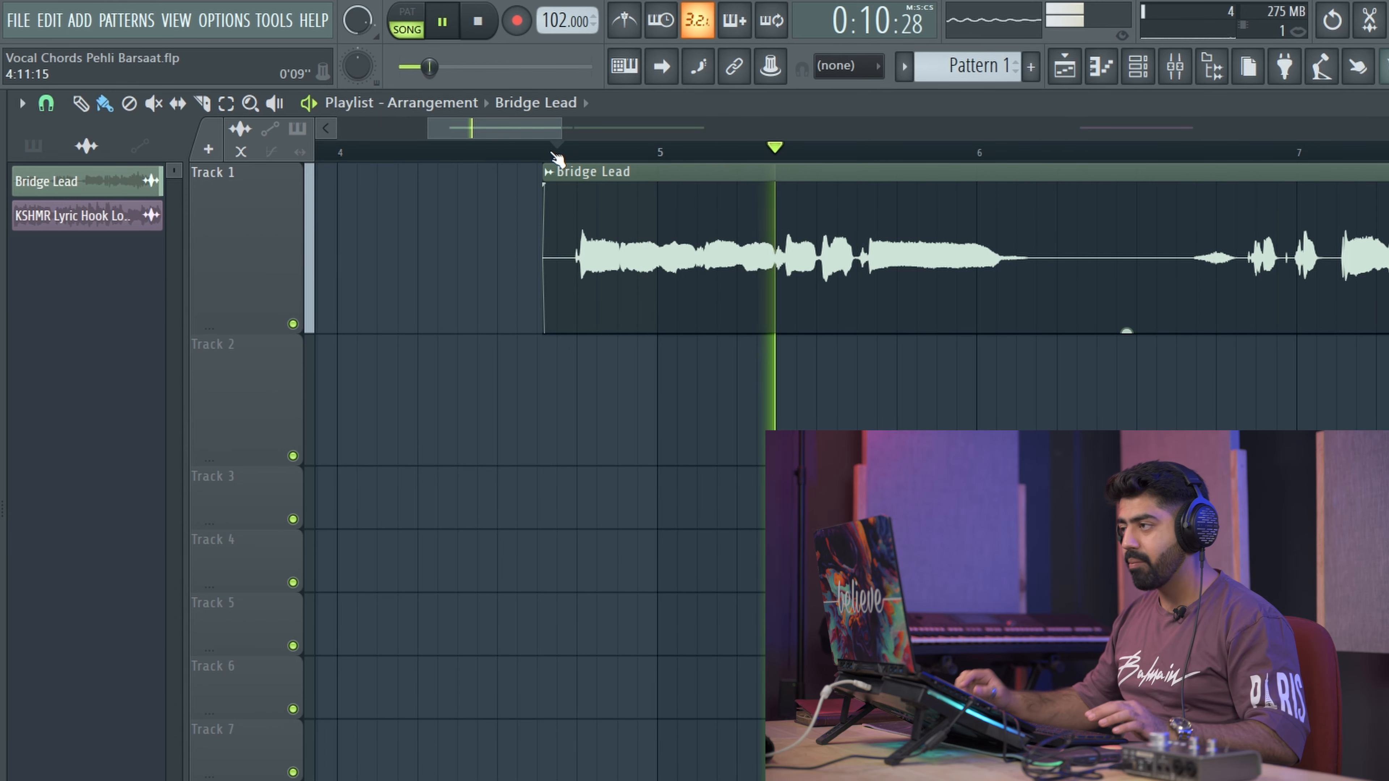
{"action": "key", "text": "space"}
{"action": "key", "text": "space"}
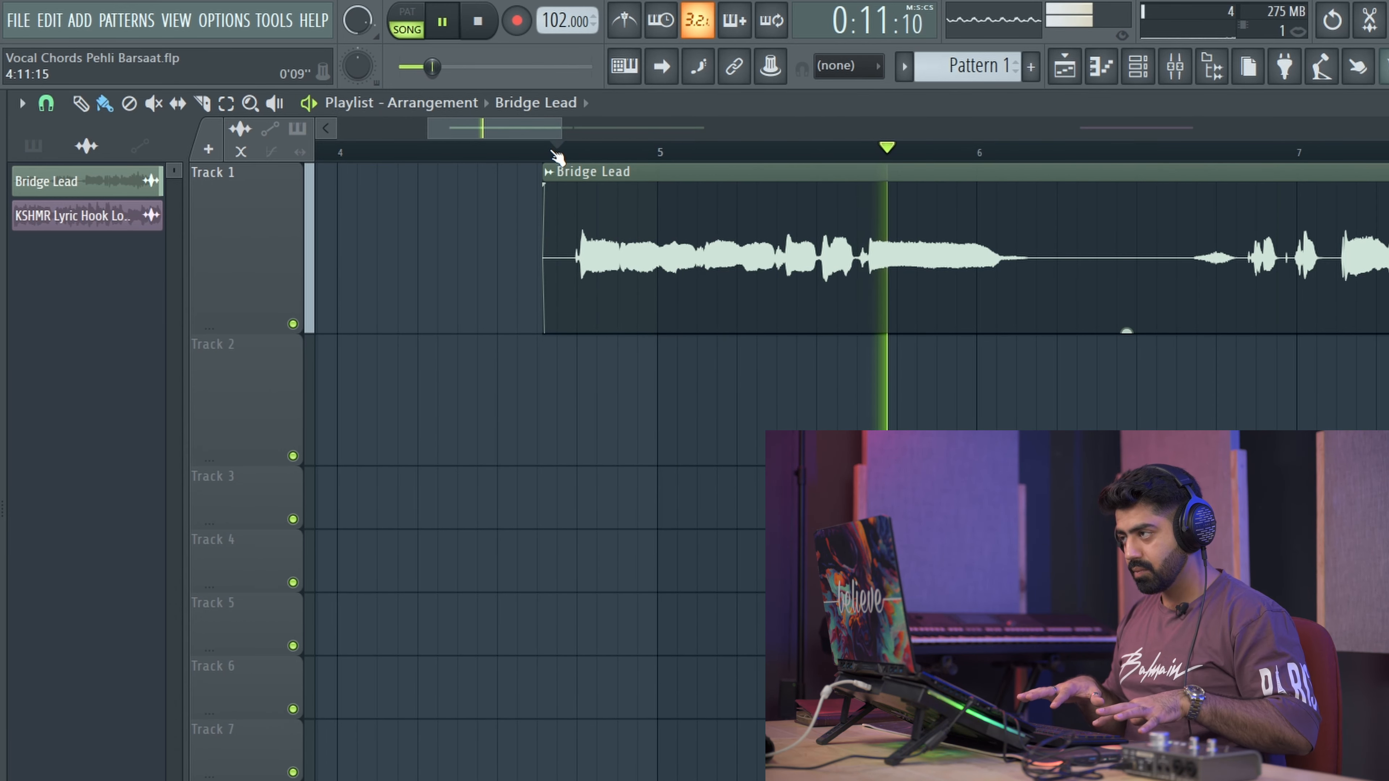
{"action": "key", "text": "space"}
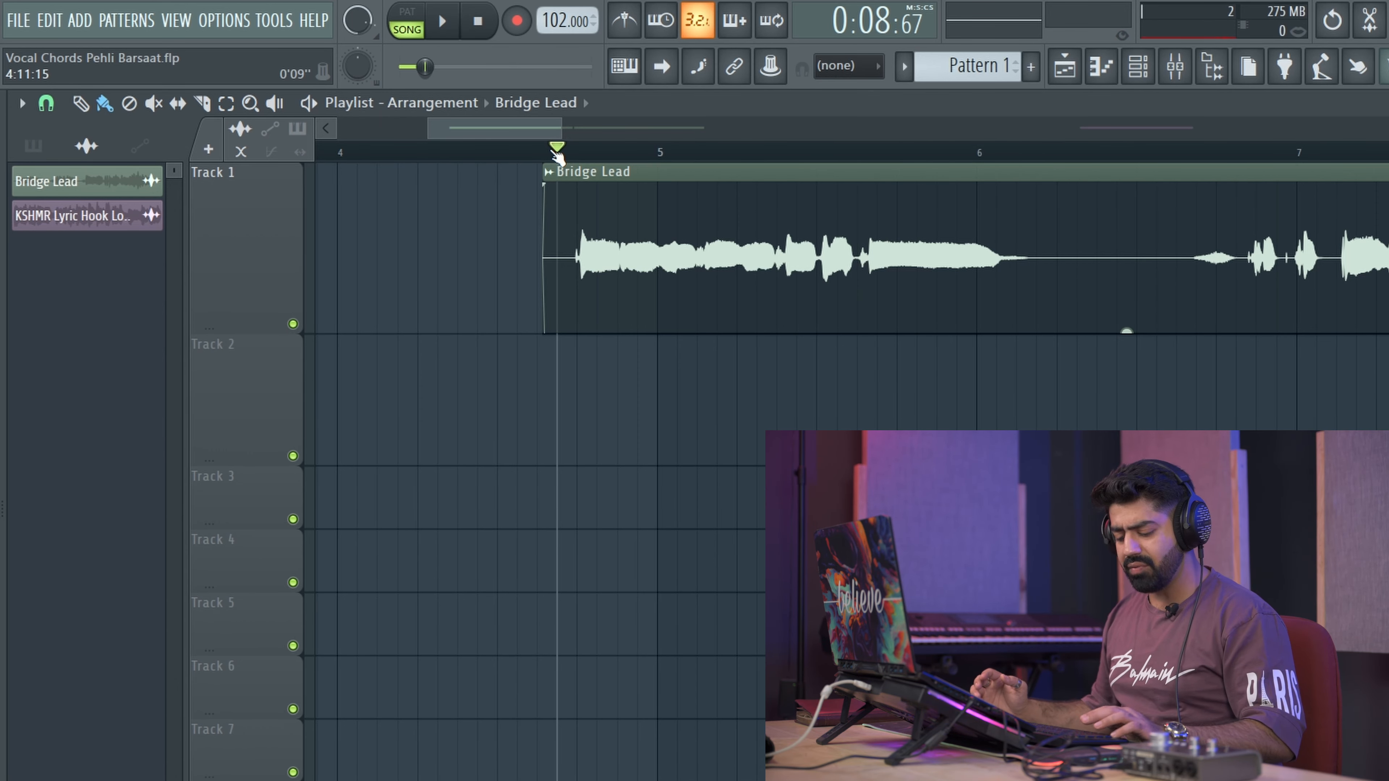
Step: Save the project and play the Bridge Lead vocal from the first clip into the second
{"action": "key", "text": "ctrl+s"}
{"action": "scroll", "coordinate": [558, 155], "scroll_direction": "down", "scroll_amount": 3}
{"action": "key", "text": "space"}
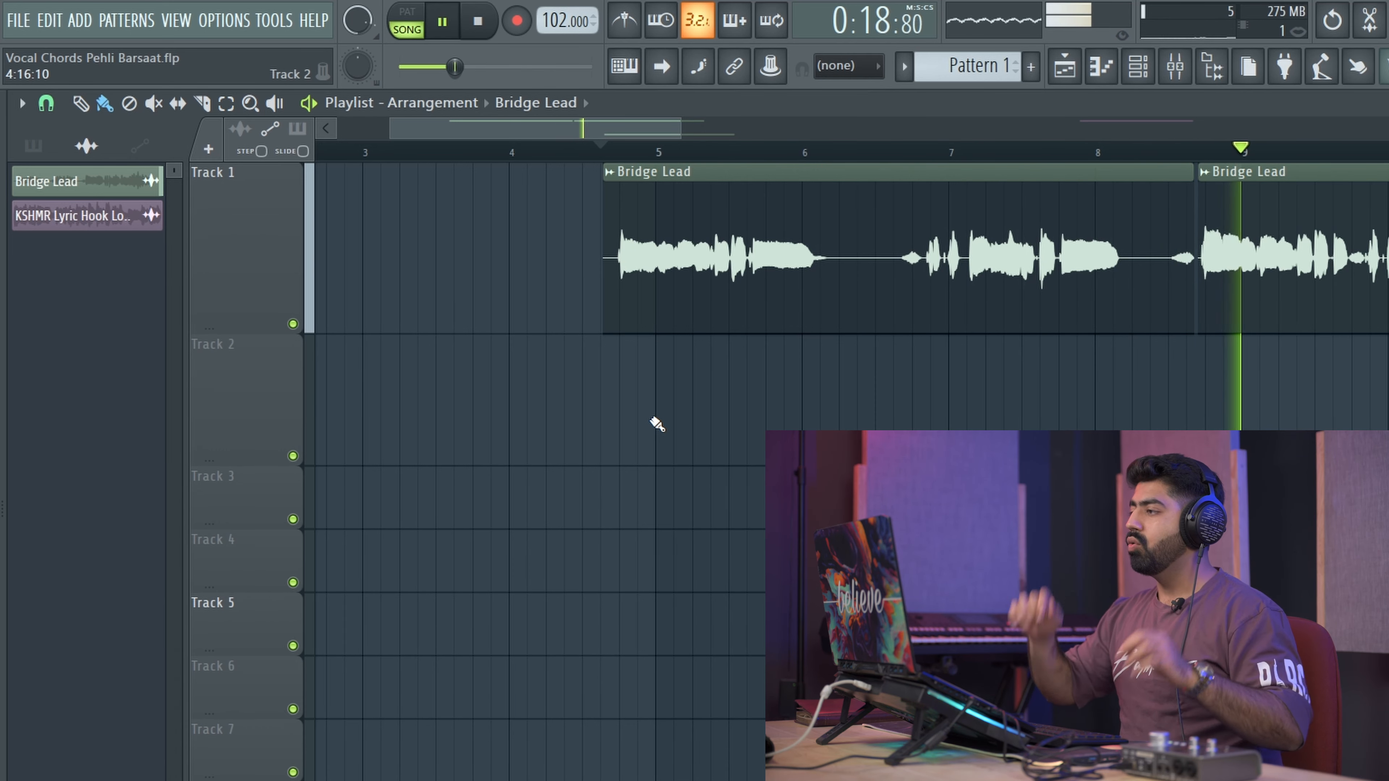
{"action": "key", "text": "space"}
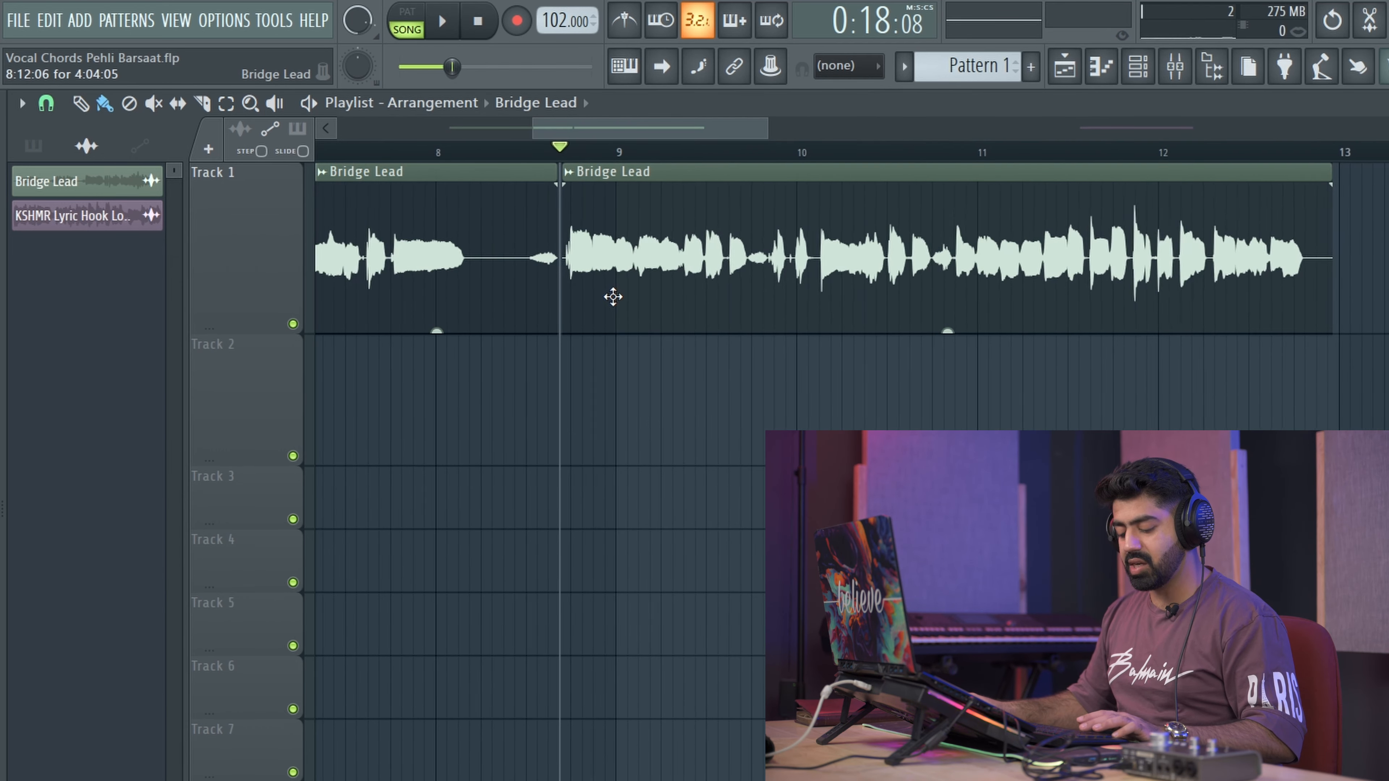
Step: Save the project and listen to the second Bridge Lead clip from its start
{"action": "key", "text": "ctrl+s"}
{"action": "scroll", "coordinate": [822, 422], "scroll_direction": "up", "scroll_amount": 3}
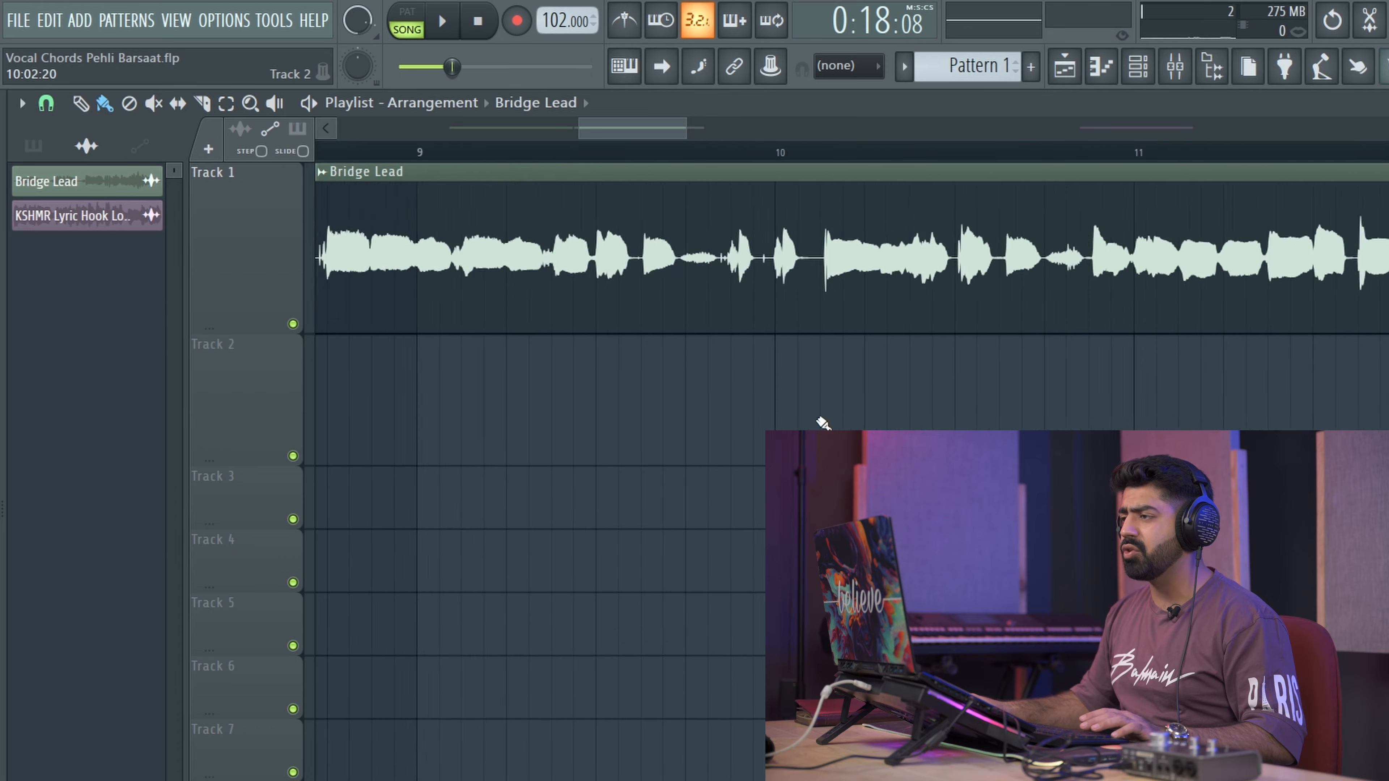
{"action": "key", "text": "ctrl+s"}
{"action": "scroll", "coordinate": [831, 427], "scroll_direction": "down", "scroll_amount": 6}
{"action": "scroll", "coordinate": [859, 383], "scroll_direction": "down", "scroll_amount": 2}
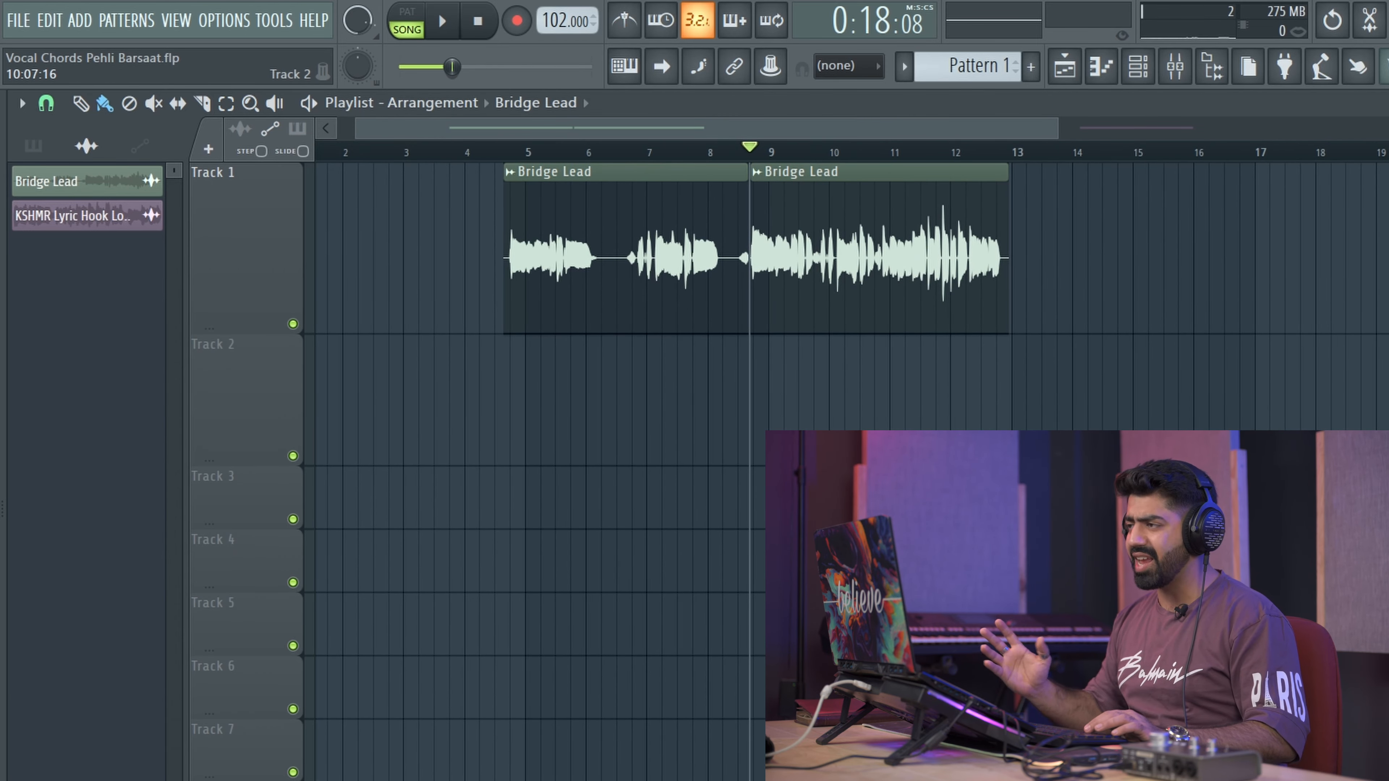
{"action": "scroll", "coordinate": [855, 394], "scroll_direction": "up", "scroll_amount": 4}
{"action": "key", "text": "ctrl+s"}
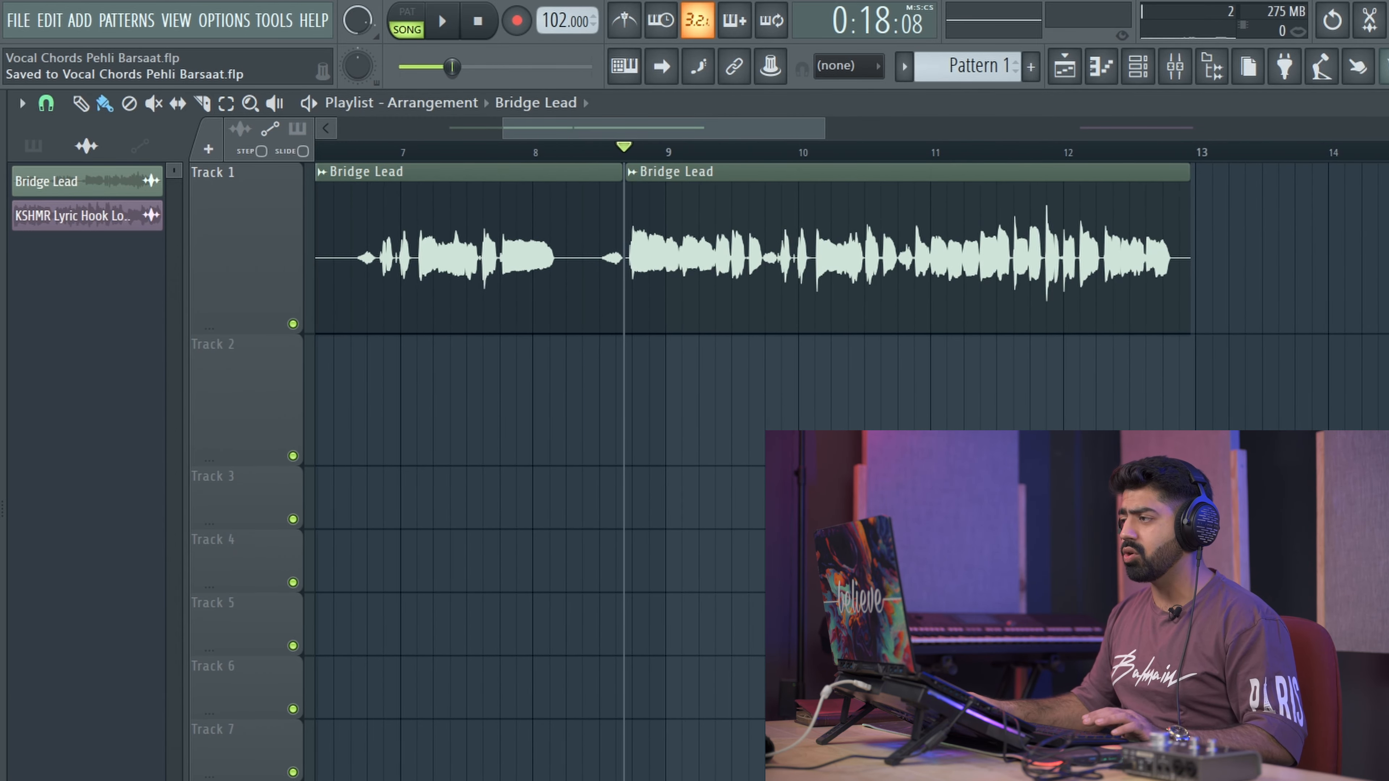
{"action": "scroll", "coordinate": [855, 394], "scroll_direction": "up", "scroll_amount": 3}
{"action": "key", "text": "space"}
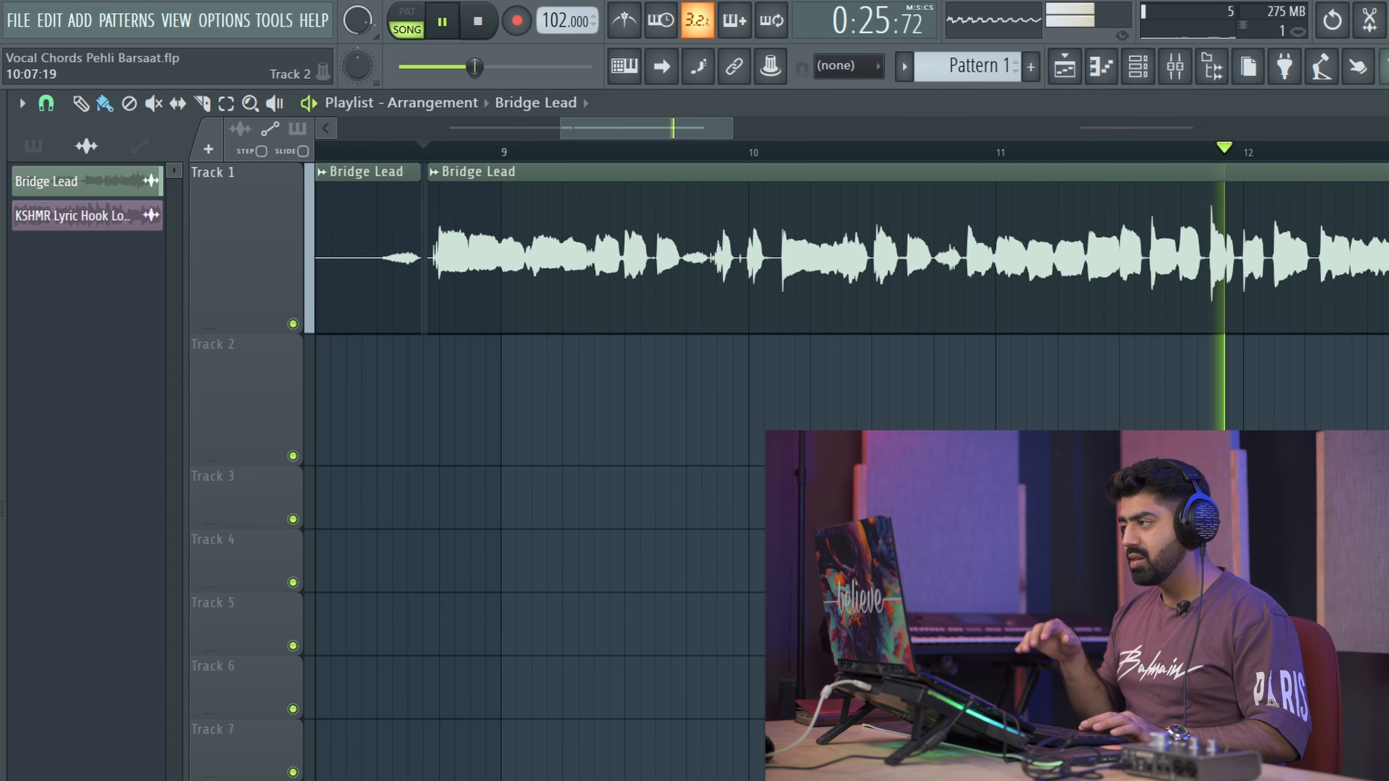
Step: Stop playback, place Pattern 1 on Track 2 beneath the first Bridge Lead clip and paste the copied melody notes into its Sampler channel
{"action": "key", "text": "space"}
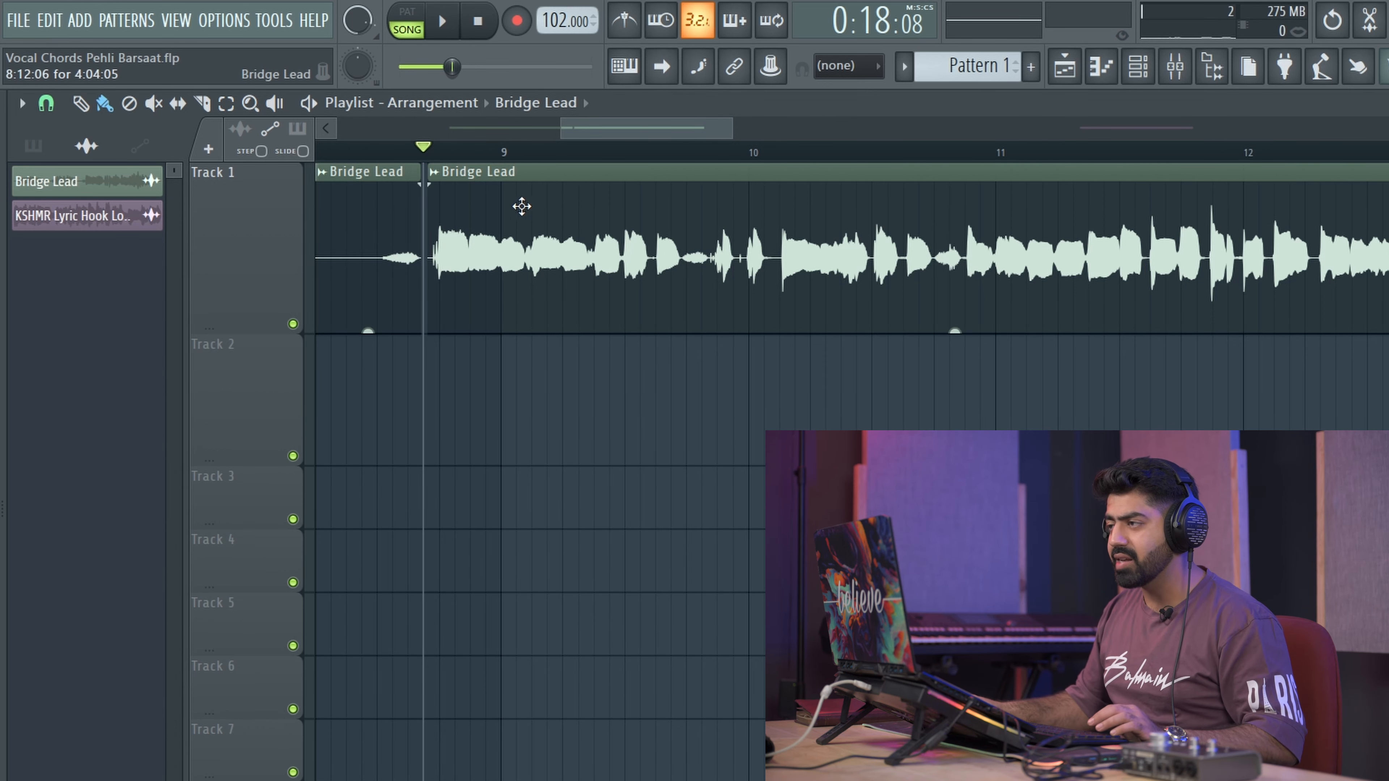
{"action": "left_click", "coordinate": [502, 153]}
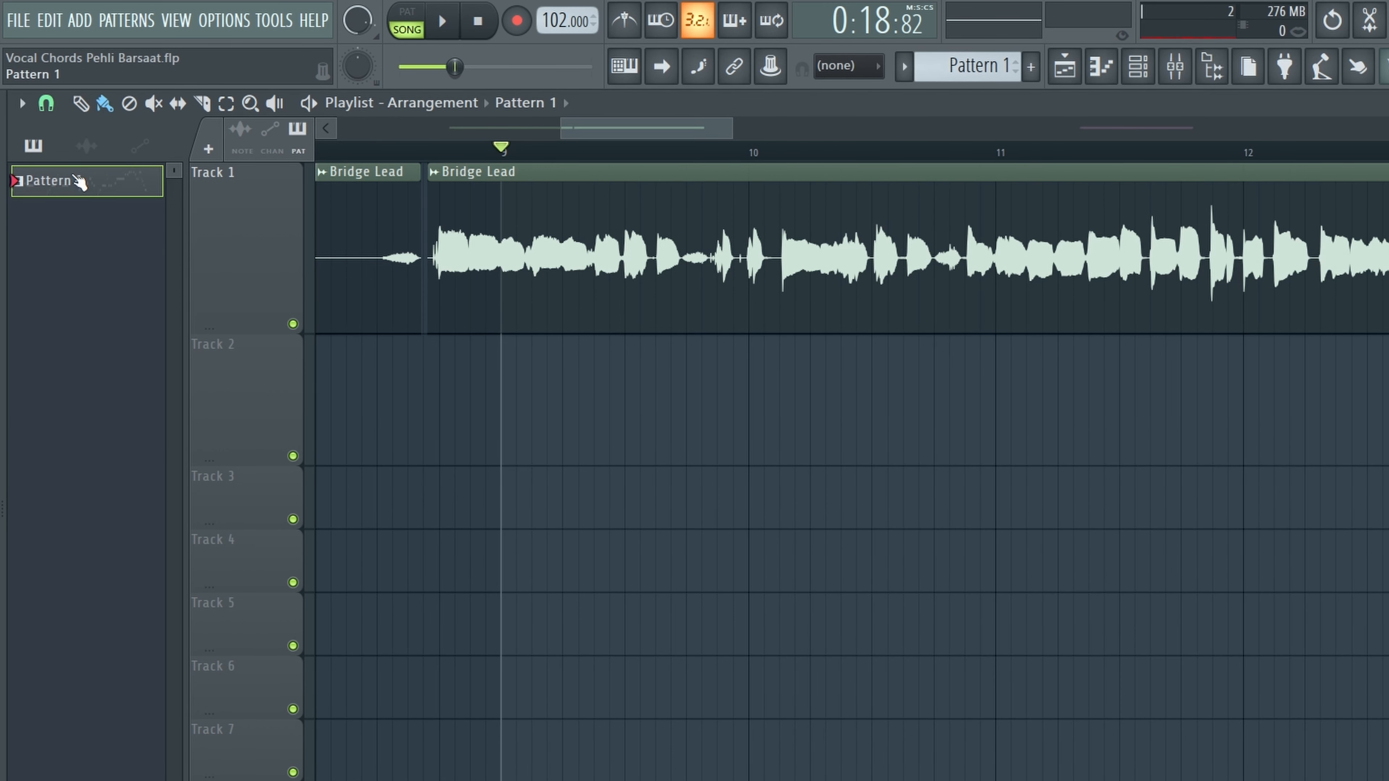
{"action": "left_click_drag", "start_coordinate": [79, 182], "coordinate": [443, 419]}
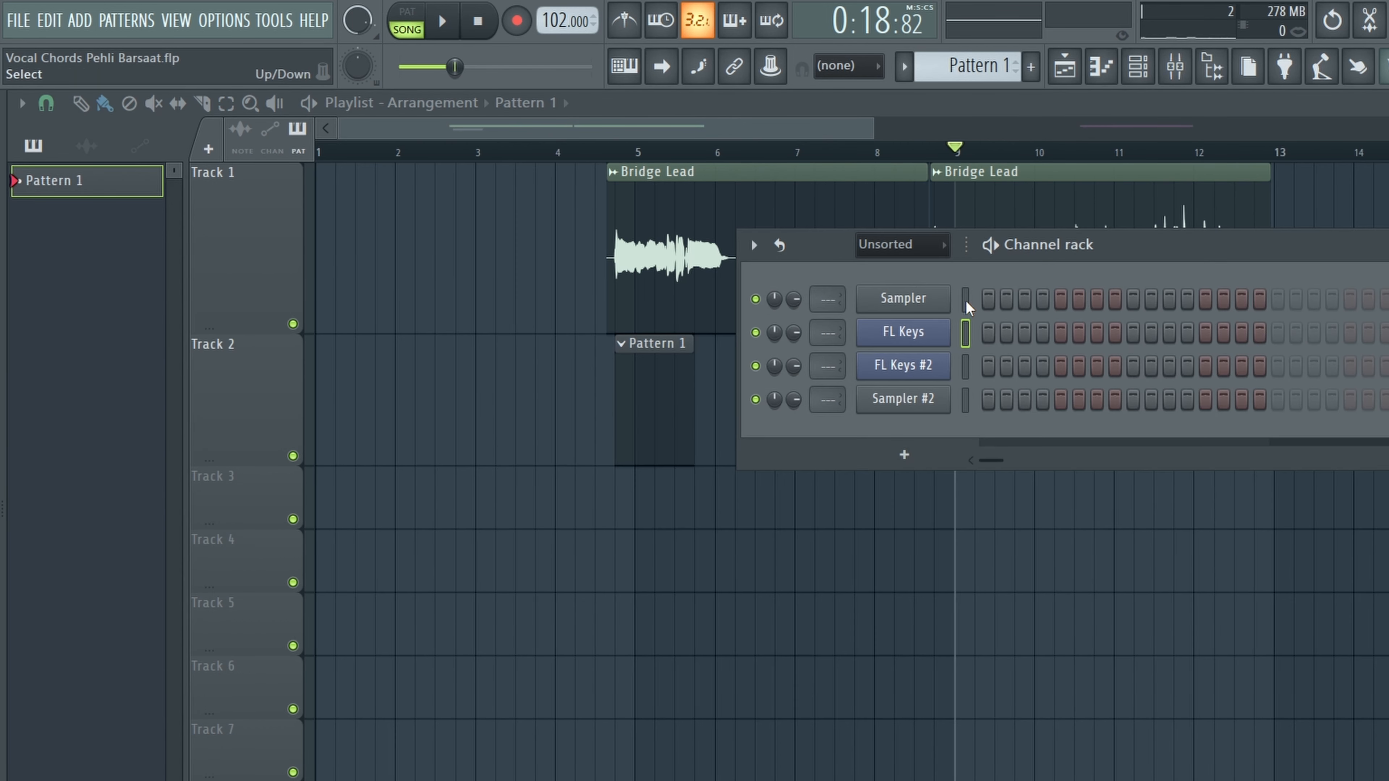
{"action": "key", "text": "ctrl+v"}
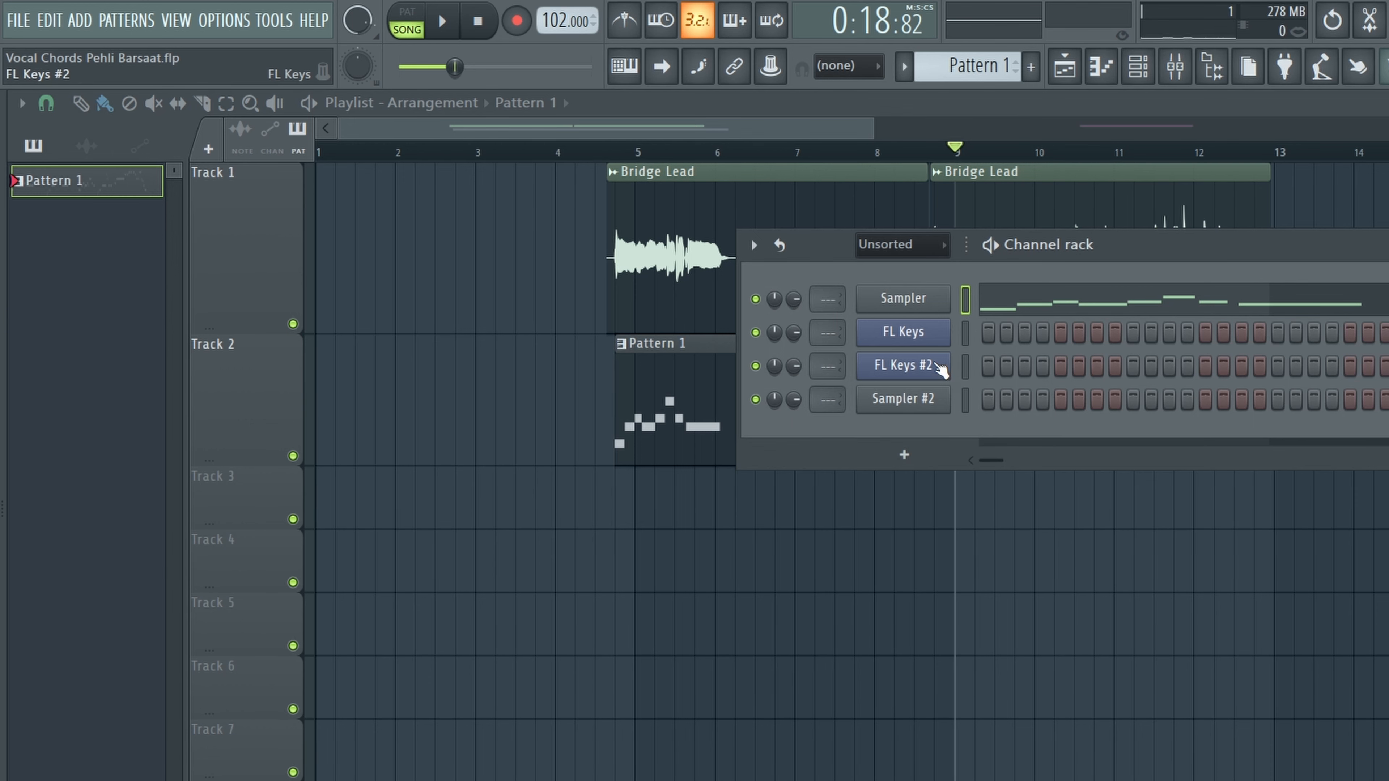
Step: Add a single A5 note in bar 5 of the FL Keys piano roll and move it down to G5
{"action": "right_click", "coordinate": [946, 331]}
{"action": "left_click", "coordinate": [964, 333]}
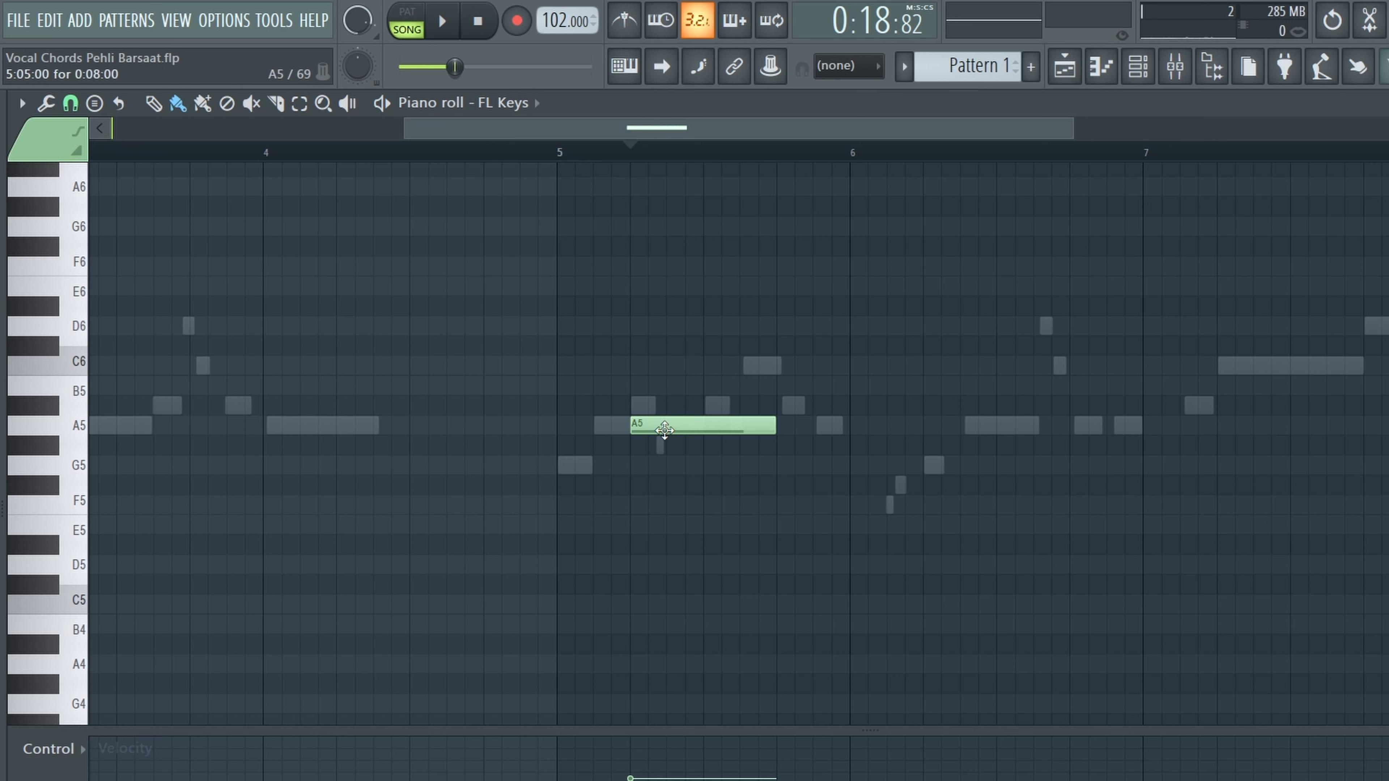
{"action": "left_click_drag", "start_coordinate": [665, 431], "coordinate": [665, 466]}
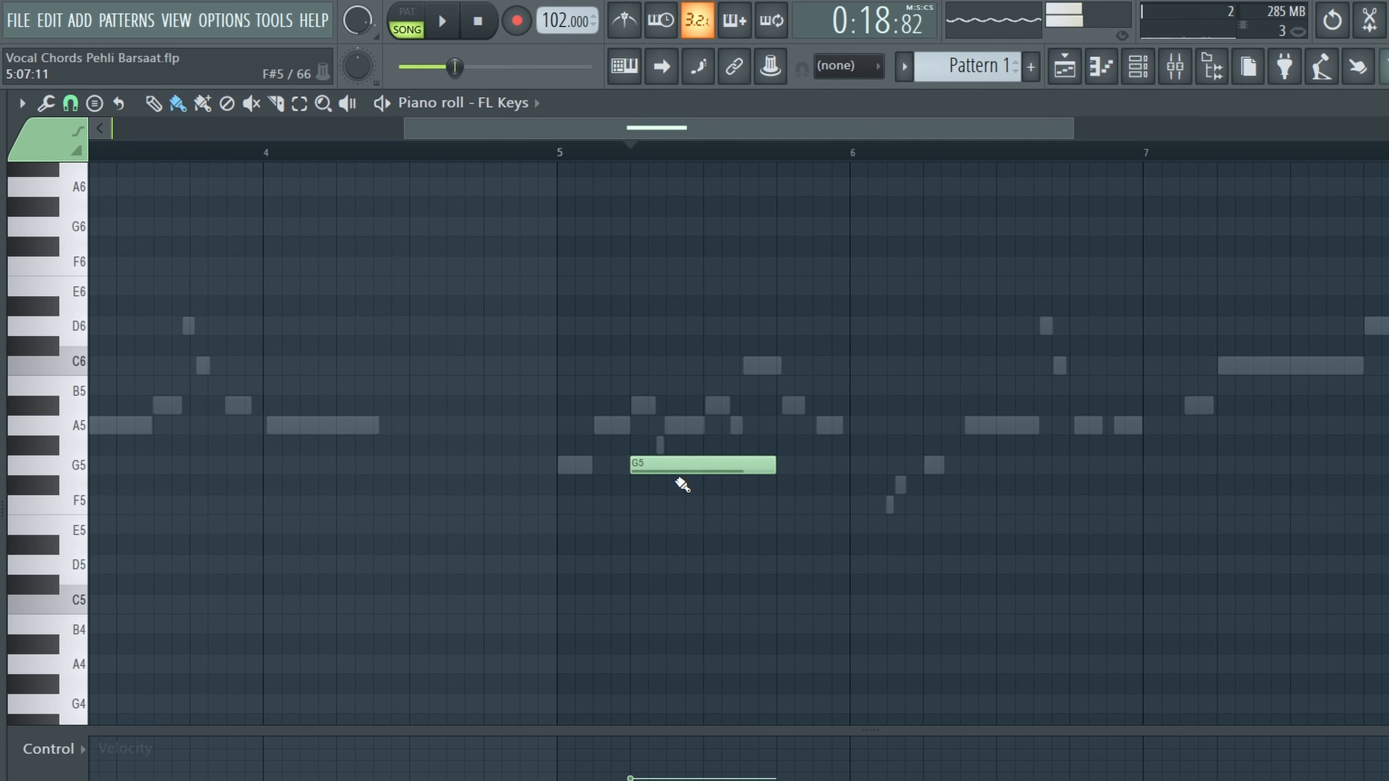
Step: Stamp a Minor Natural (Aeolian) scale with its root on G5 in bar 4, just before the single G5 note
{"action": "scroll", "coordinate": [812, 450], "scroll_direction": "down", "scroll_amount": 4}
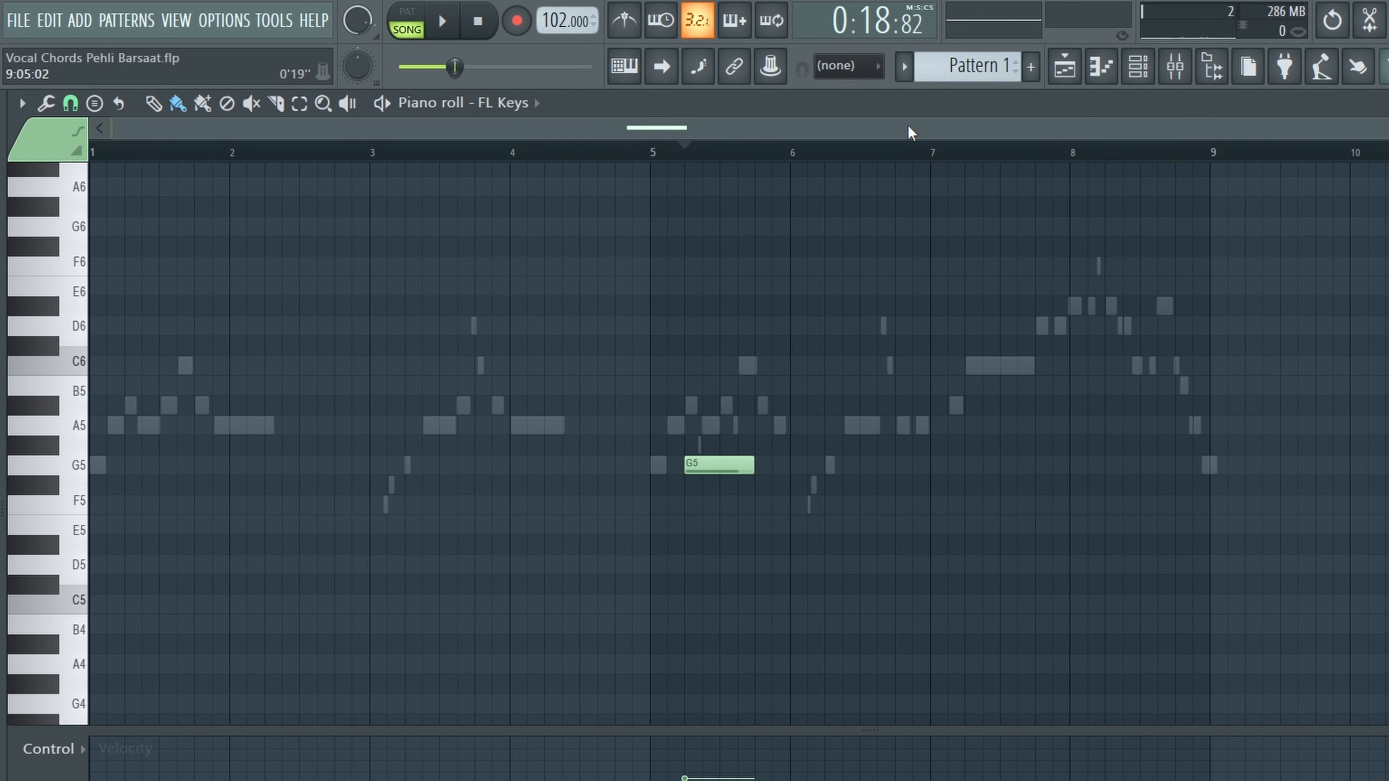
{"action": "left_click", "coordinate": [178, 103]}
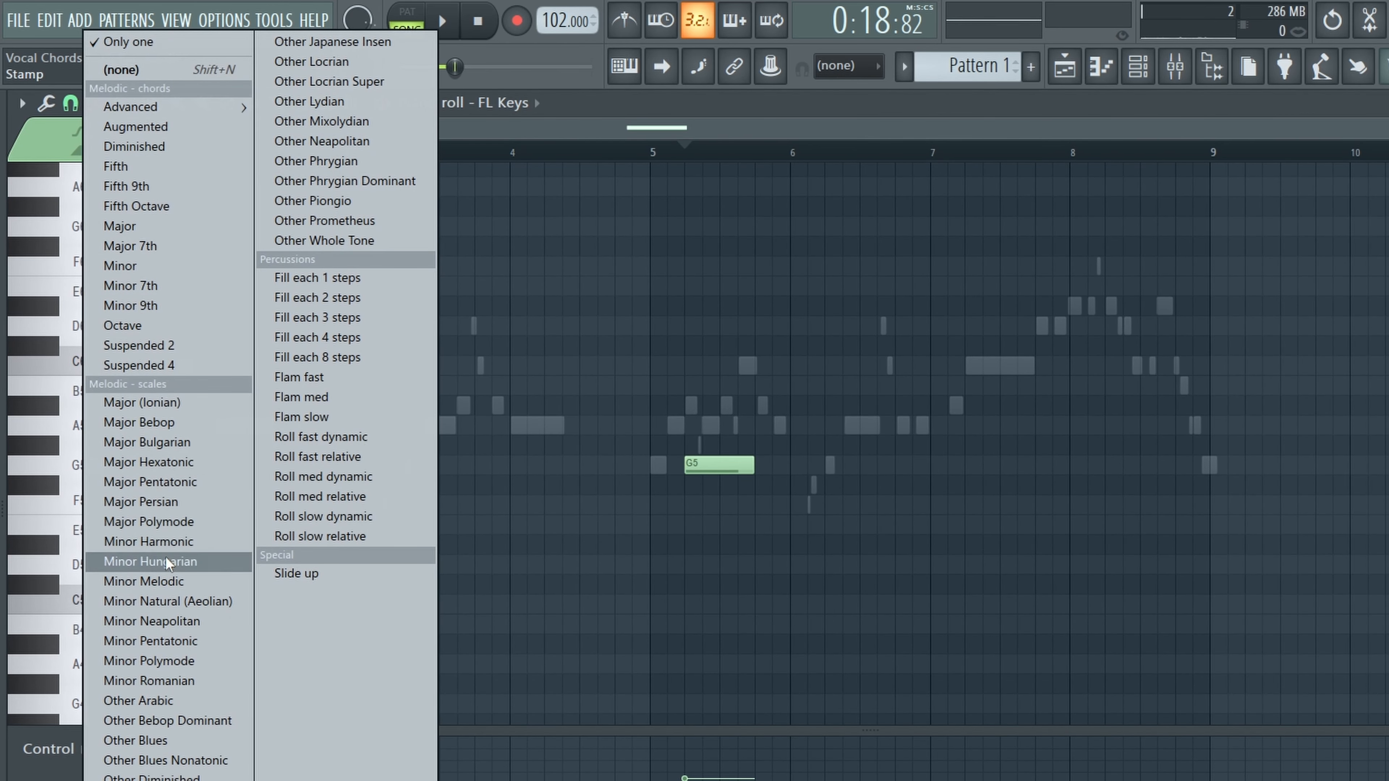
{"action": "left_click", "coordinate": [199, 599]}
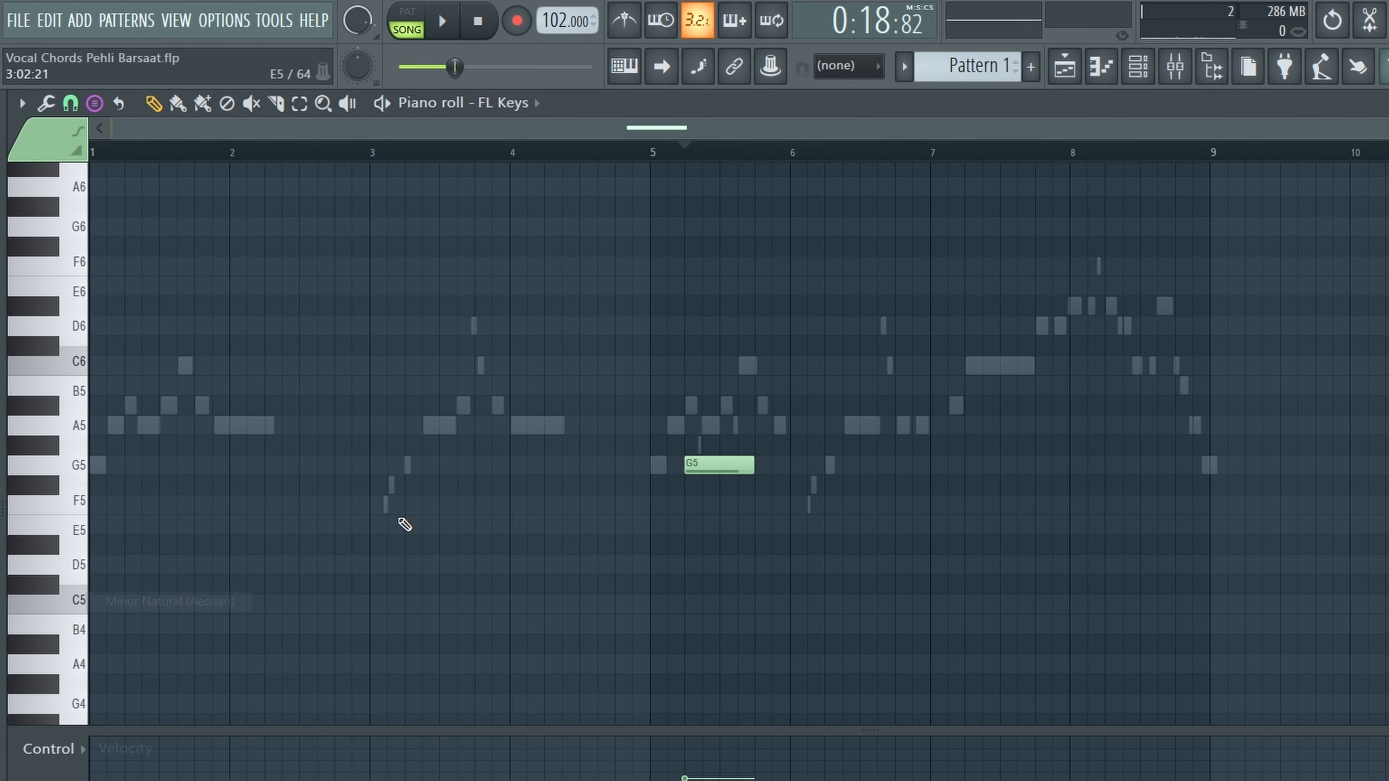
{"action": "left_click_drag", "start_coordinate": [513, 468], "coordinate": [600, 471]}
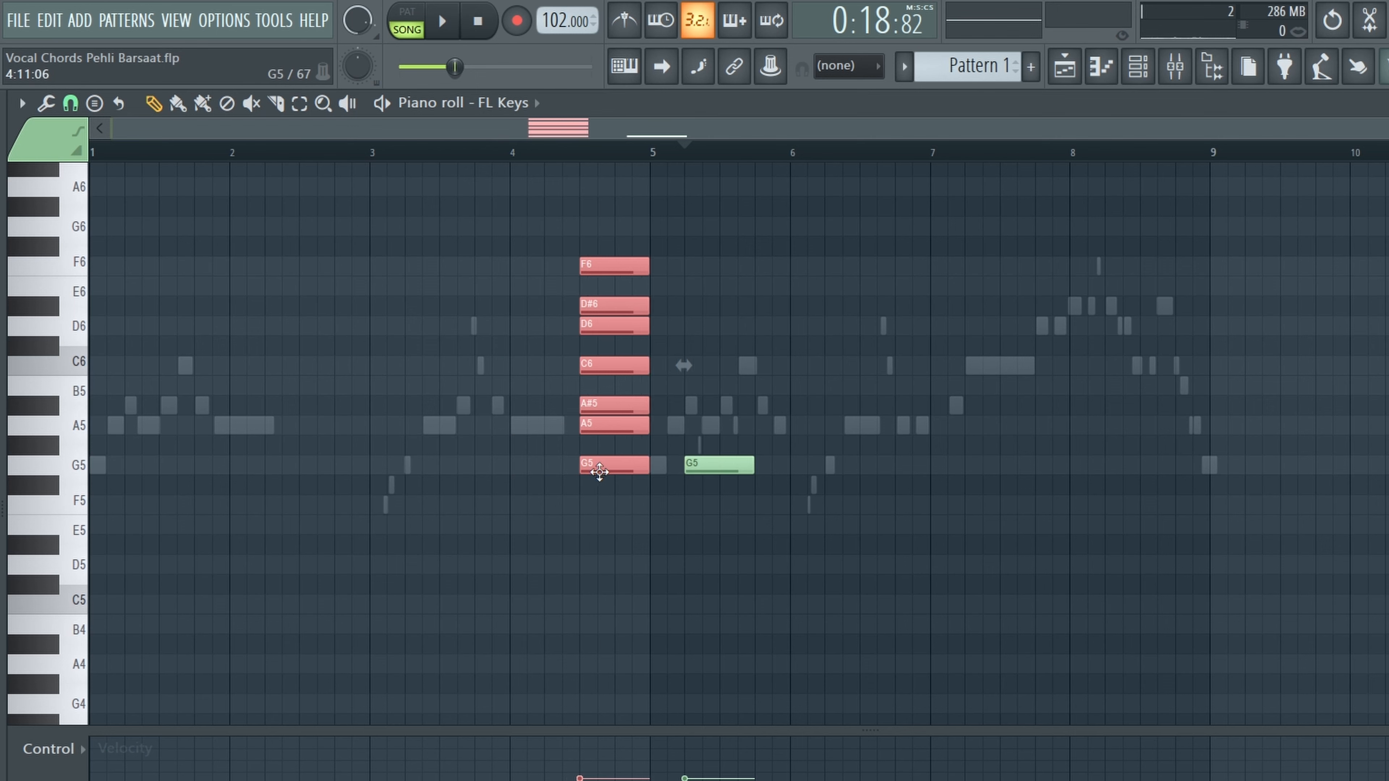